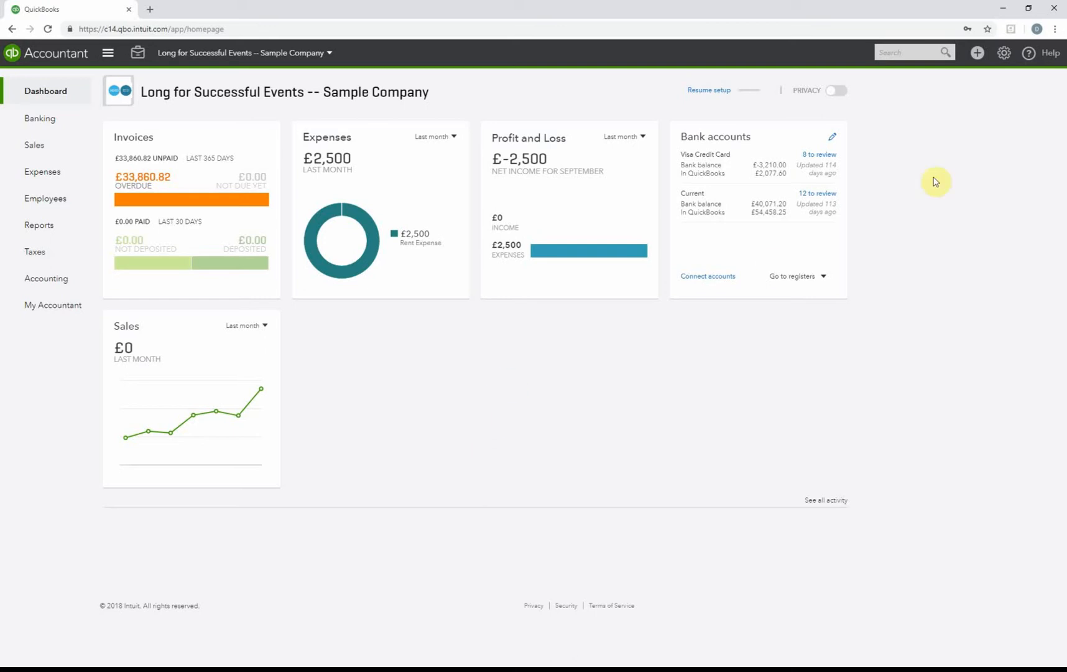
Step: Open the existing tax invoice template from the custom form styles list for editing
{"action": "left_click", "coordinate": [1004, 55]}
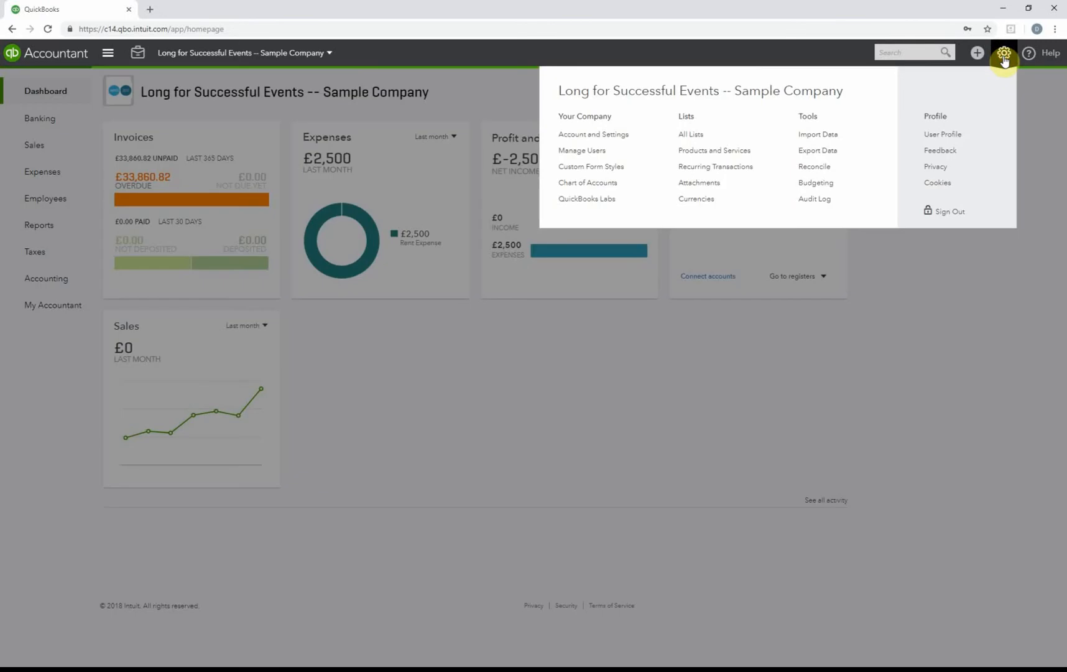
{"action": "left_click", "coordinate": [582, 167]}
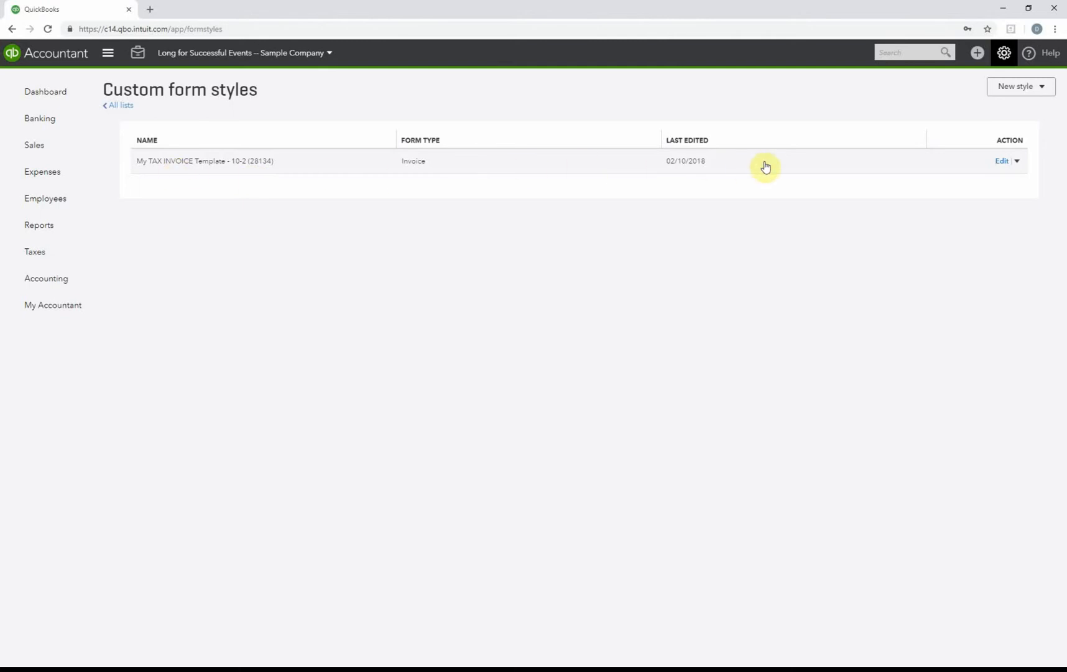
{"action": "left_click", "coordinate": [1002, 162]}
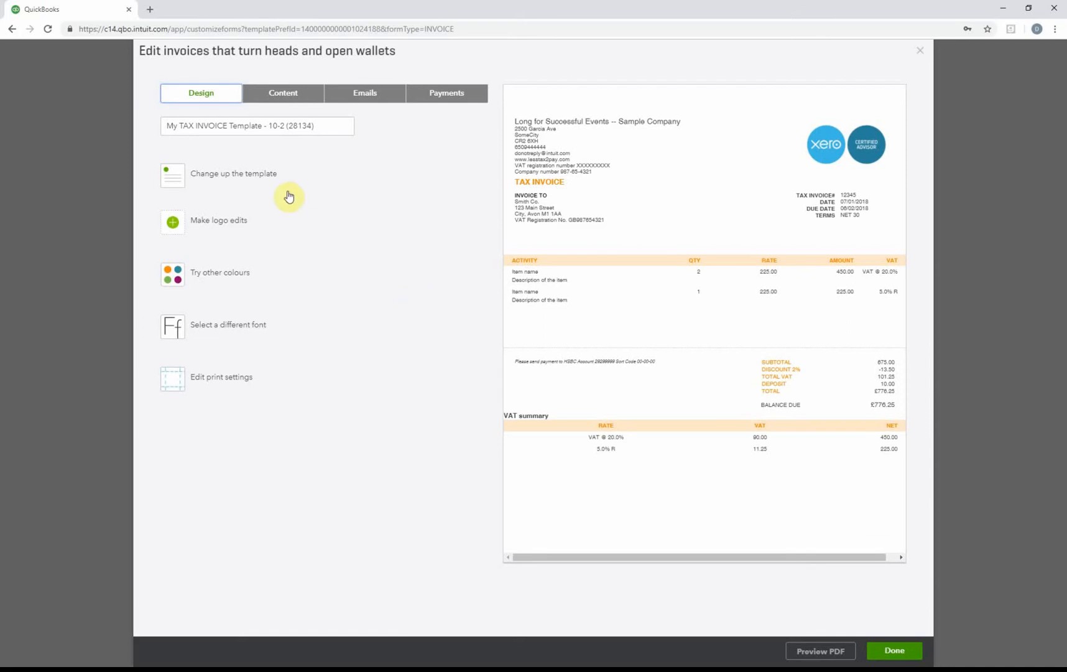
Step: Compare the Airy classic, Modern, Bold and Friendly layouts and apply the Fresh layout to the invoice template
{"action": "left_click", "coordinate": [250, 186]}
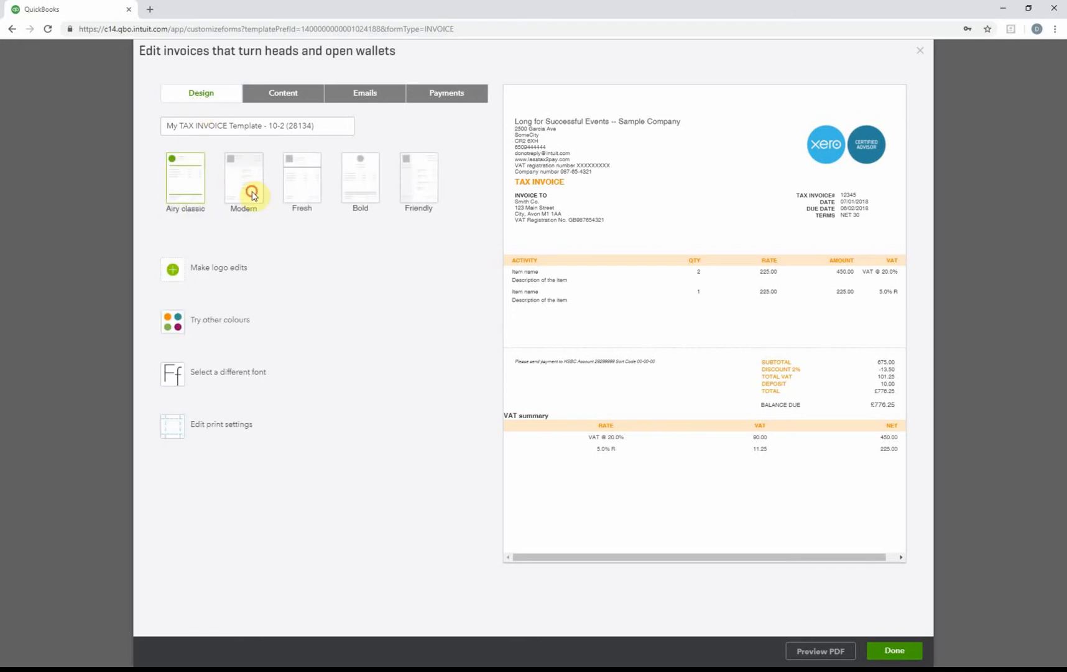
{"action": "left_click", "coordinate": [252, 195]}
{"action": "left_click", "coordinate": [316, 197]}
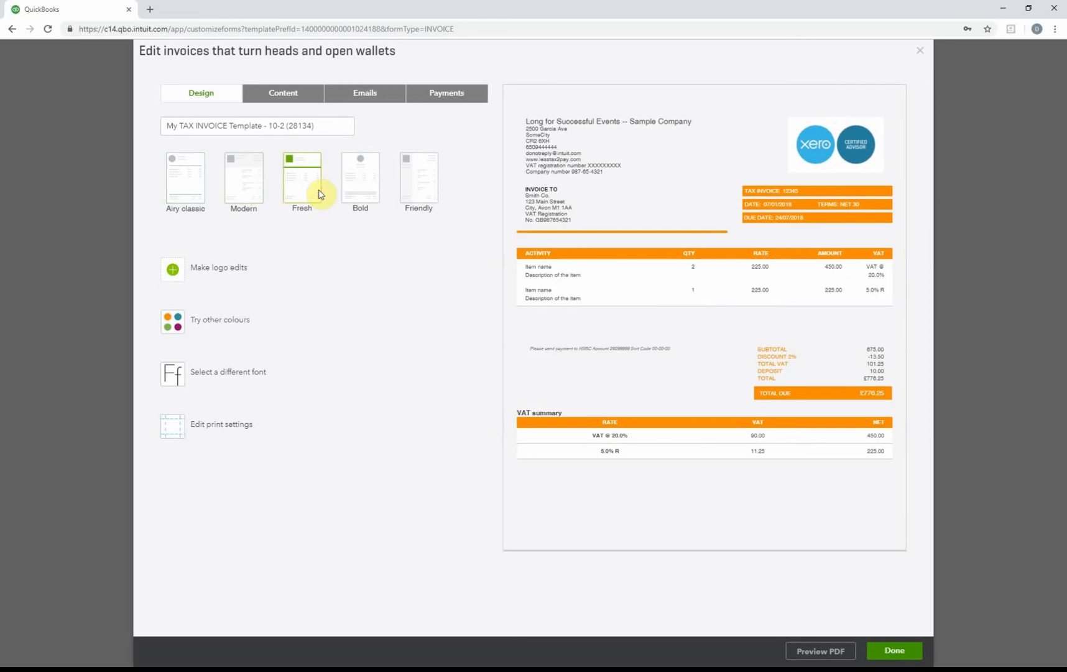
{"action": "left_click", "coordinate": [361, 190]}
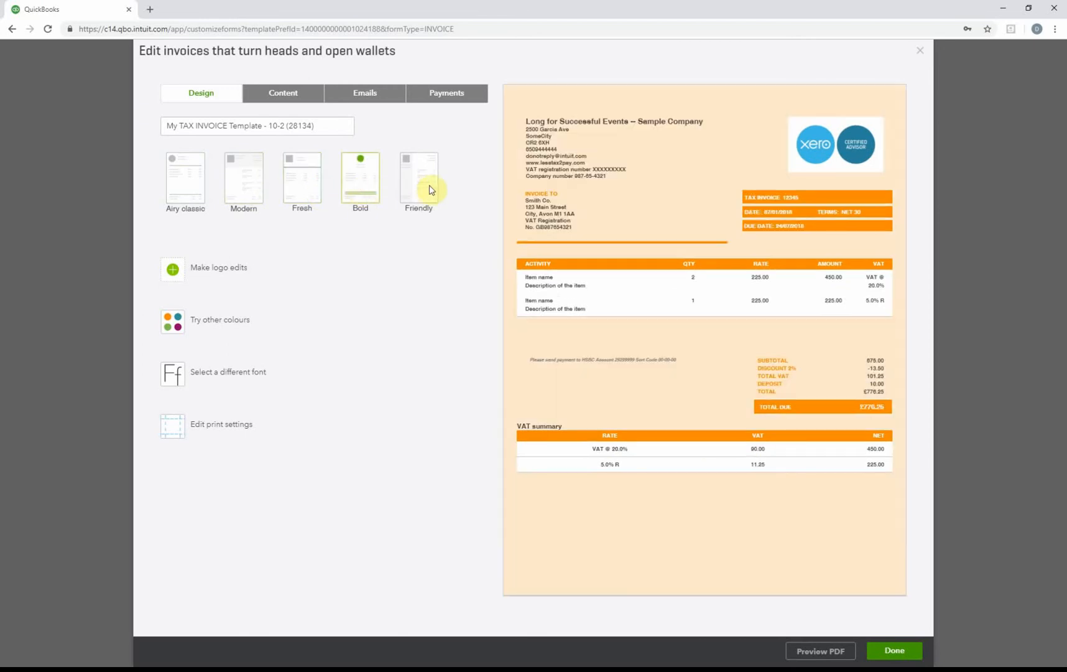
{"action": "left_click", "coordinate": [417, 186]}
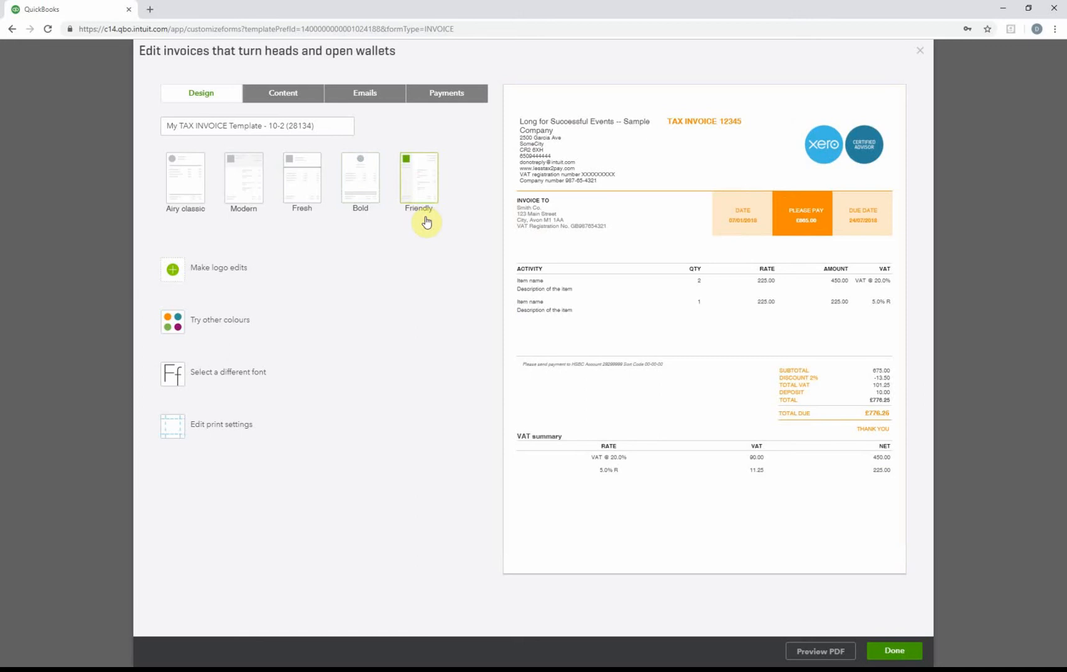
{"action": "left_click", "coordinate": [364, 190]}
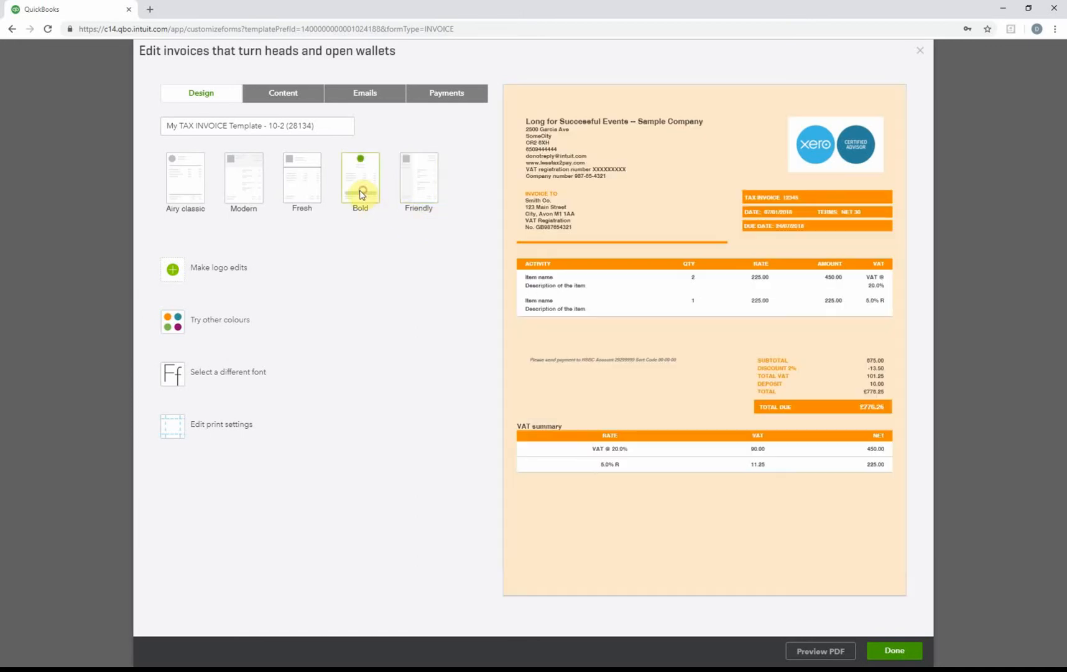
{"action": "left_click", "coordinate": [309, 196]}
{"action": "left_click", "coordinate": [253, 199]}
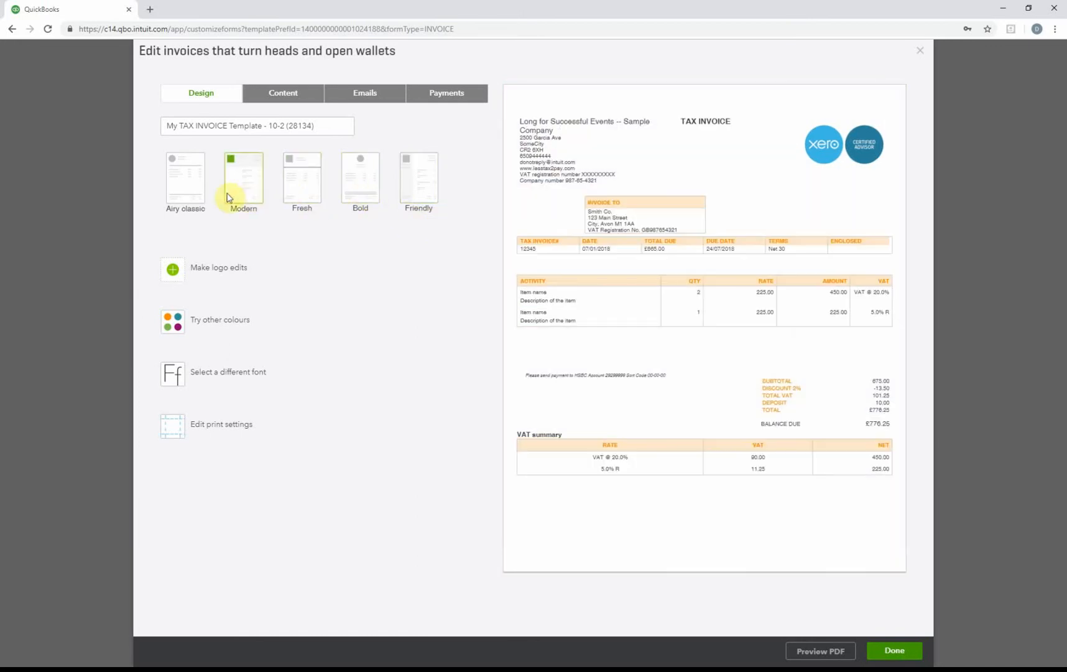
{"action": "left_click", "coordinate": [198, 198]}
{"action": "left_click", "coordinate": [240, 184]}
{"action": "left_click", "coordinate": [309, 187]}
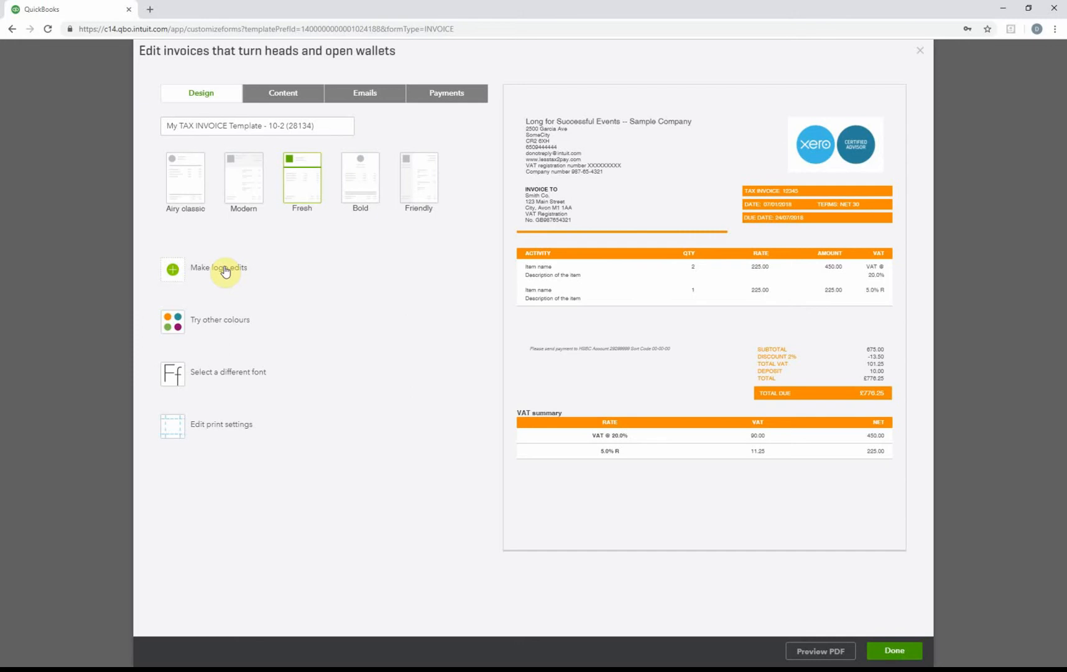
{"action": "left_click", "coordinate": [187, 173]}
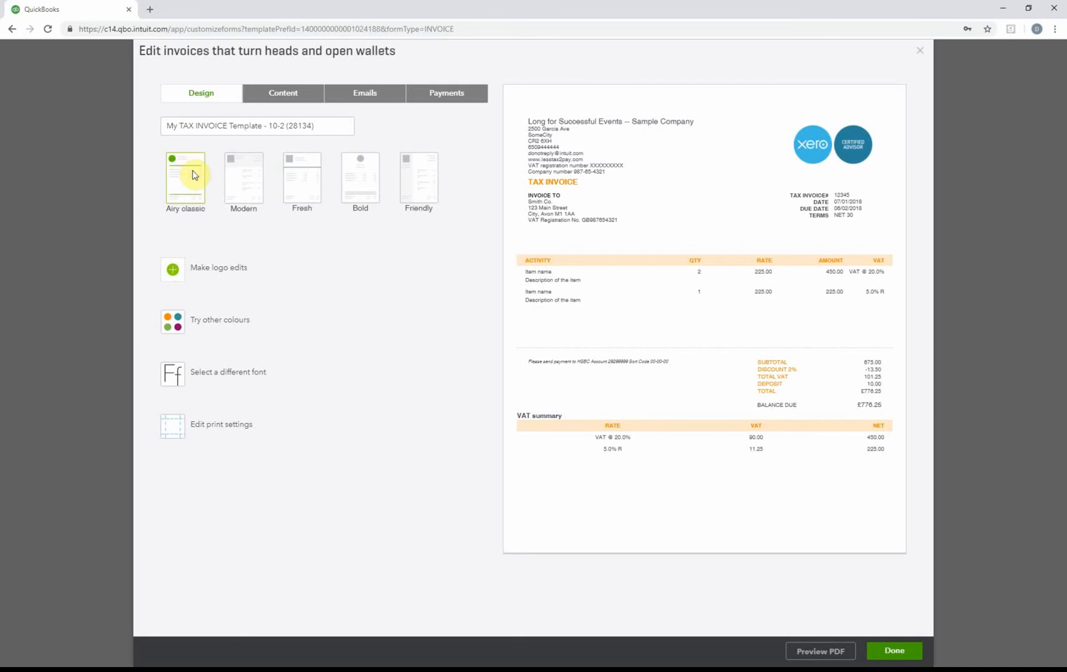
{"action": "left_click", "coordinate": [300, 172]}
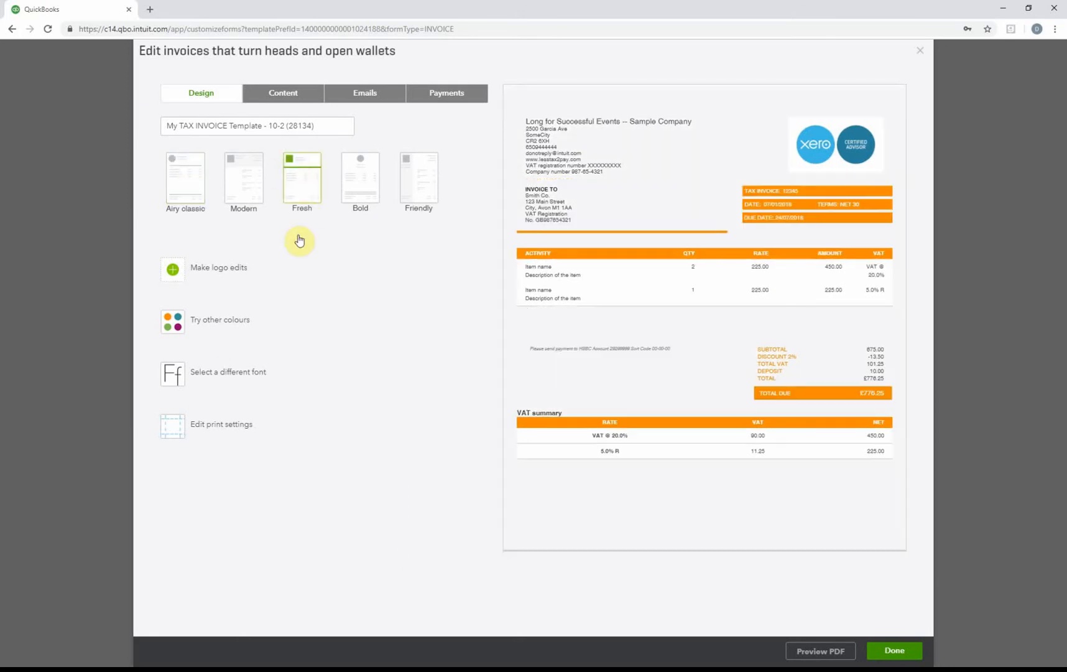
Step: Replace the invoice logo with the image Lesstax Logo.jpg from the Pictures folder
{"action": "left_click", "coordinate": [218, 276]}
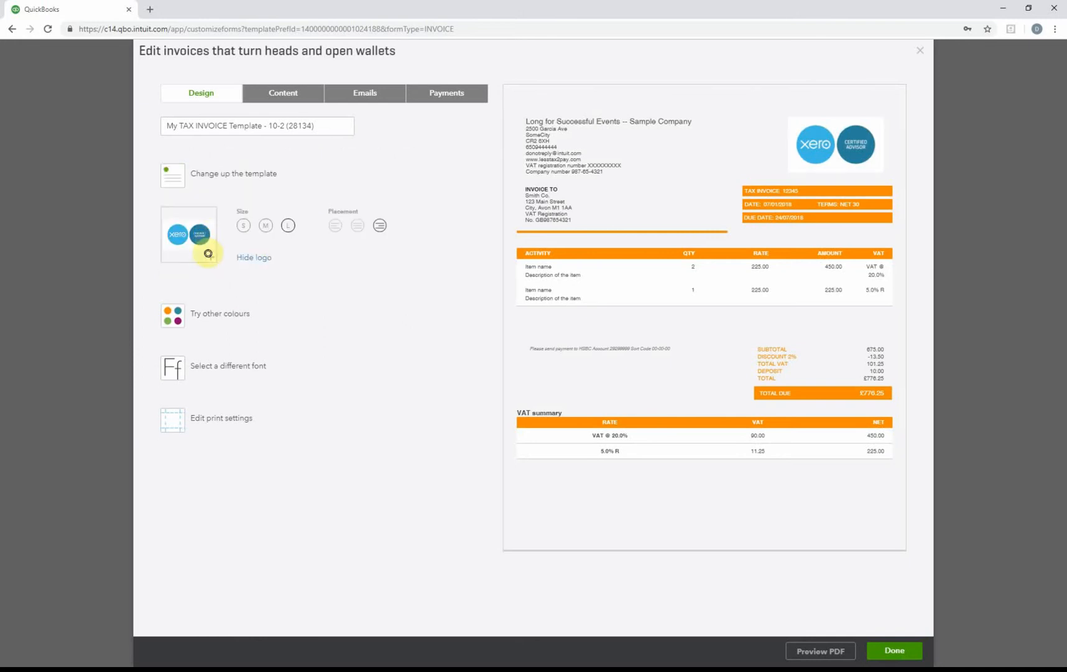
{"action": "left_click", "coordinate": [209, 254]}
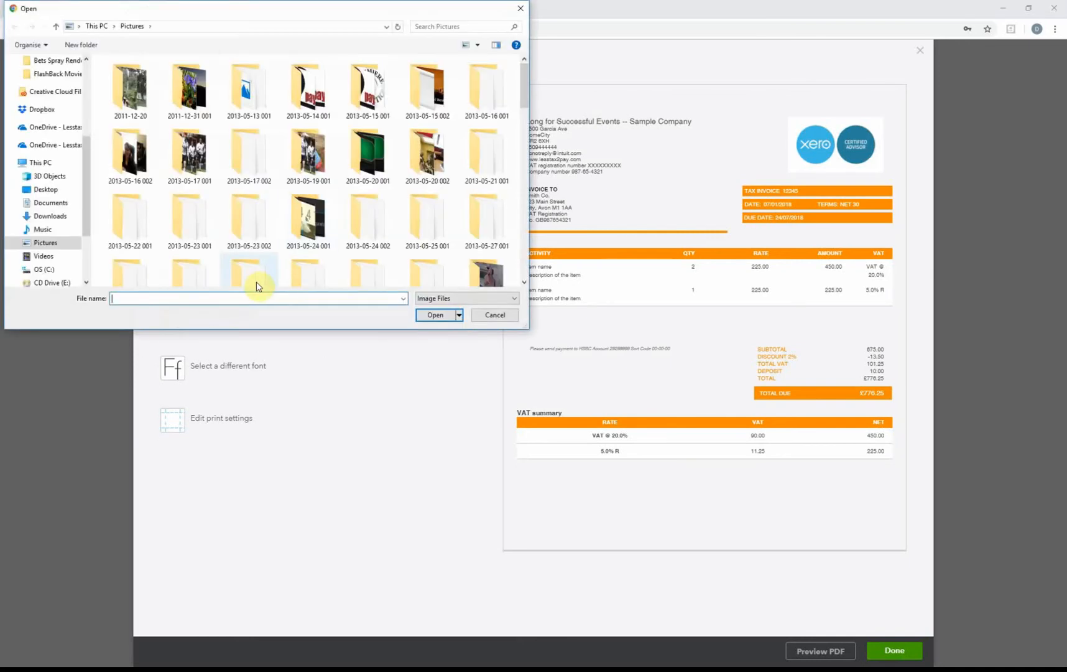
{"action": "left_click_drag", "start_coordinate": [524, 88], "coordinate": [524, 229]}
{"action": "left_click", "coordinate": [199, 211]}
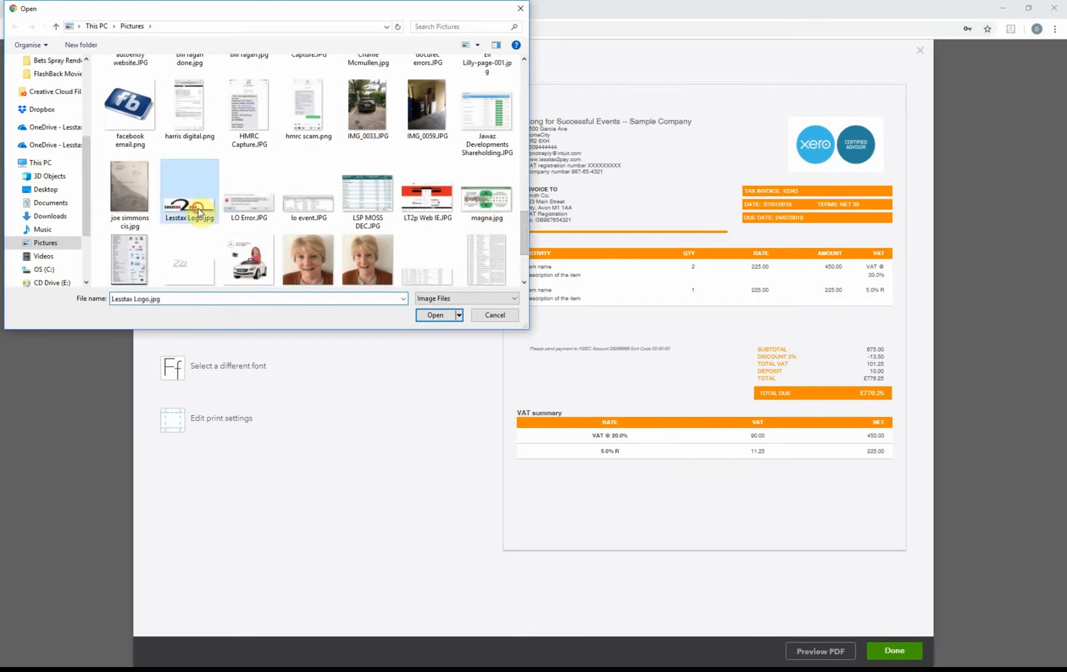
{"action": "left_click", "coordinate": [436, 314]}
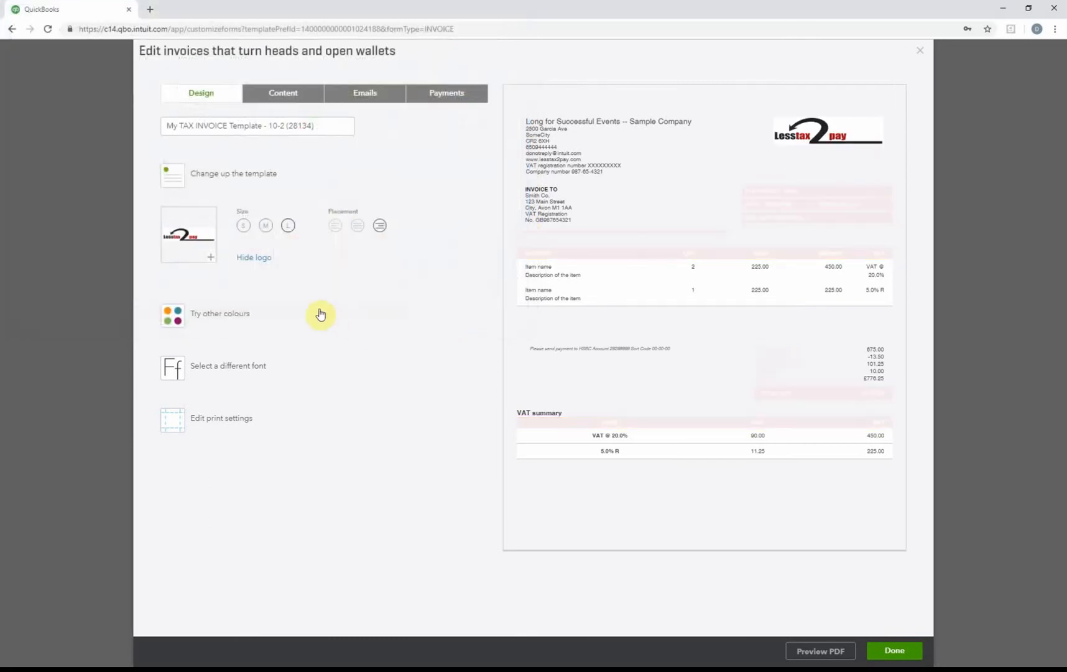
Step: Try the other logo sizes and placements, finishing with the large size and right-hand placement on the invoice
{"action": "left_click", "coordinate": [243, 225]}
{"action": "left_click", "coordinate": [265, 226]}
{"action": "left_click", "coordinate": [287, 225]}
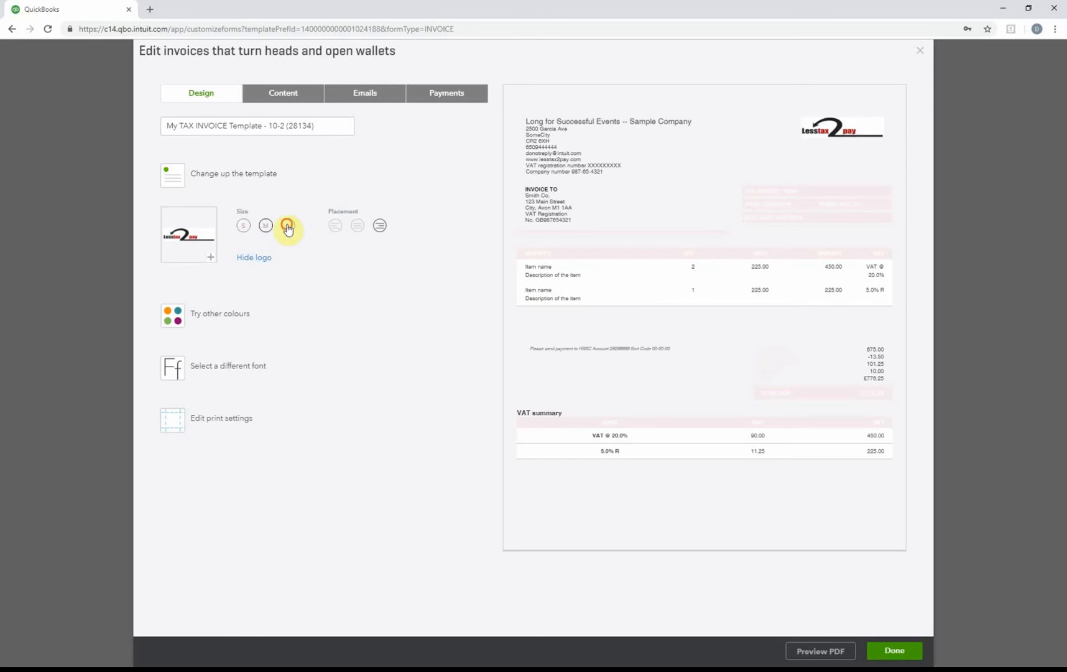
{"action": "left_click", "coordinate": [336, 226]}
{"action": "left_click", "coordinate": [359, 227]}
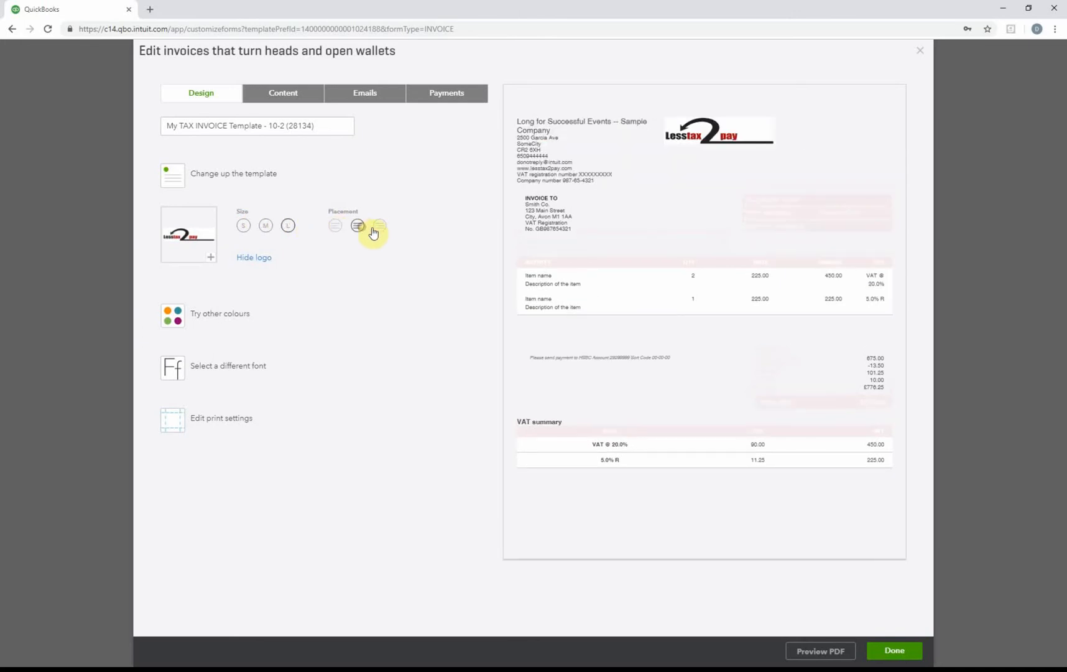
{"action": "left_click", "coordinate": [377, 226]}
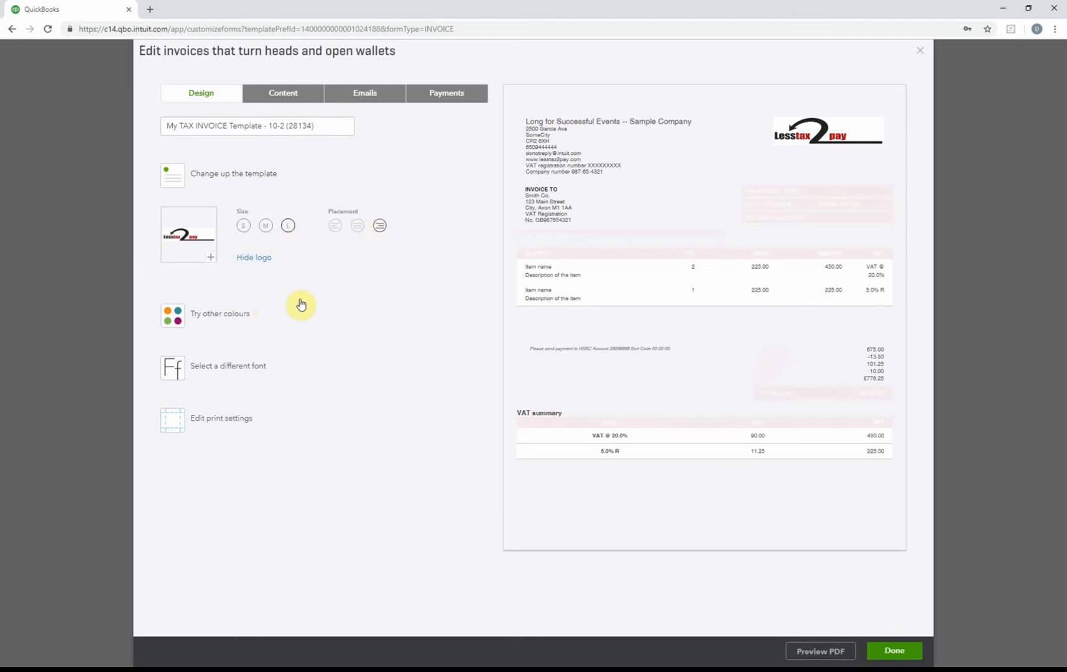
Step: Compare several accent colours, including dark red, pink, grey and green, and set the invoice colour to teal #0e909a
{"action": "left_click", "coordinate": [234, 314]}
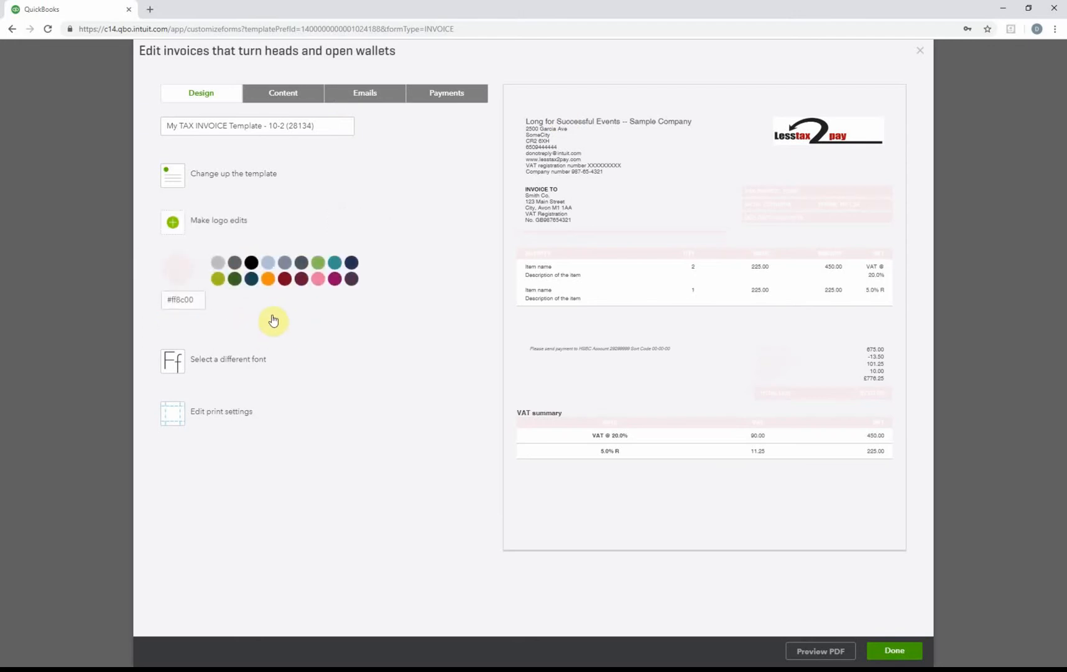
{"action": "left_click", "coordinate": [284, 283]}
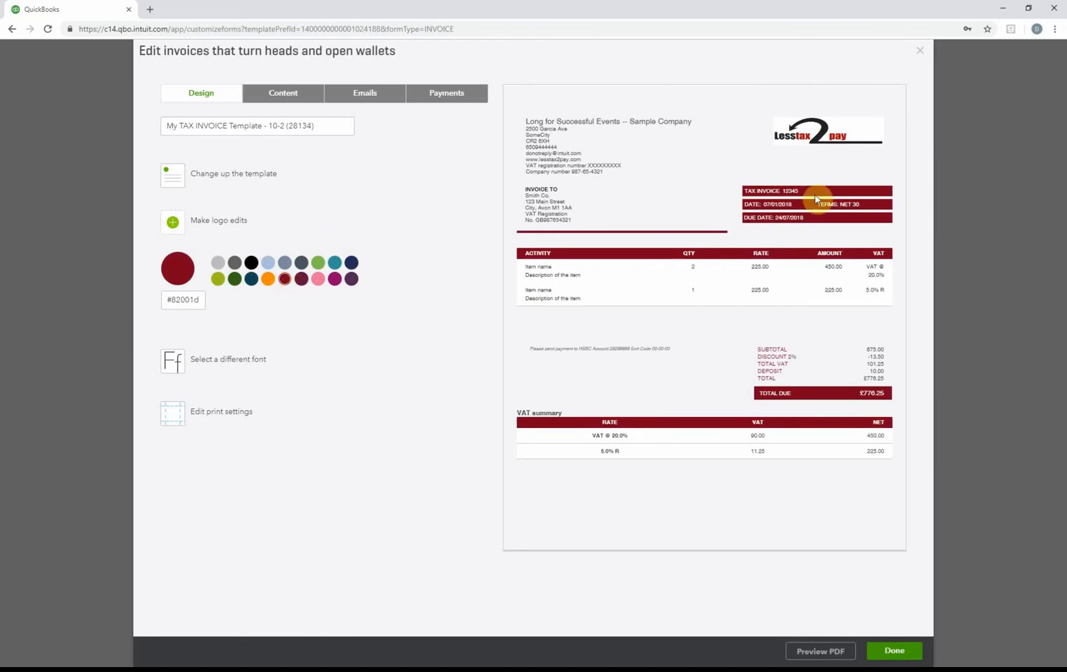
{"action": "left_click", "coordinate": [317, 283]}
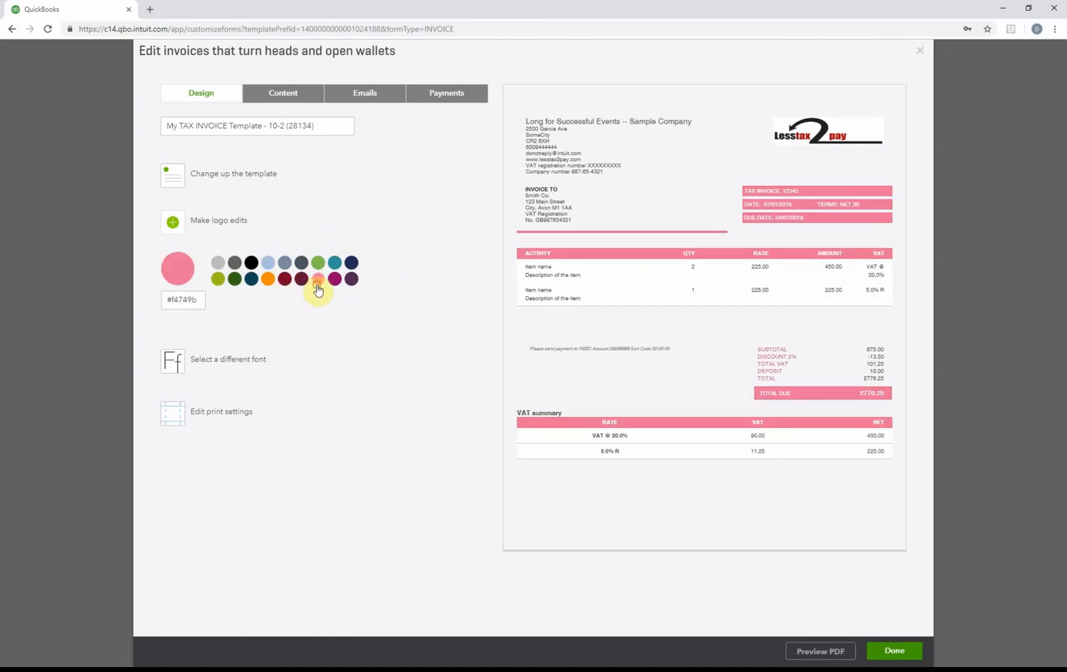
{"action": "left_click", "coordinate": [235, 263]}
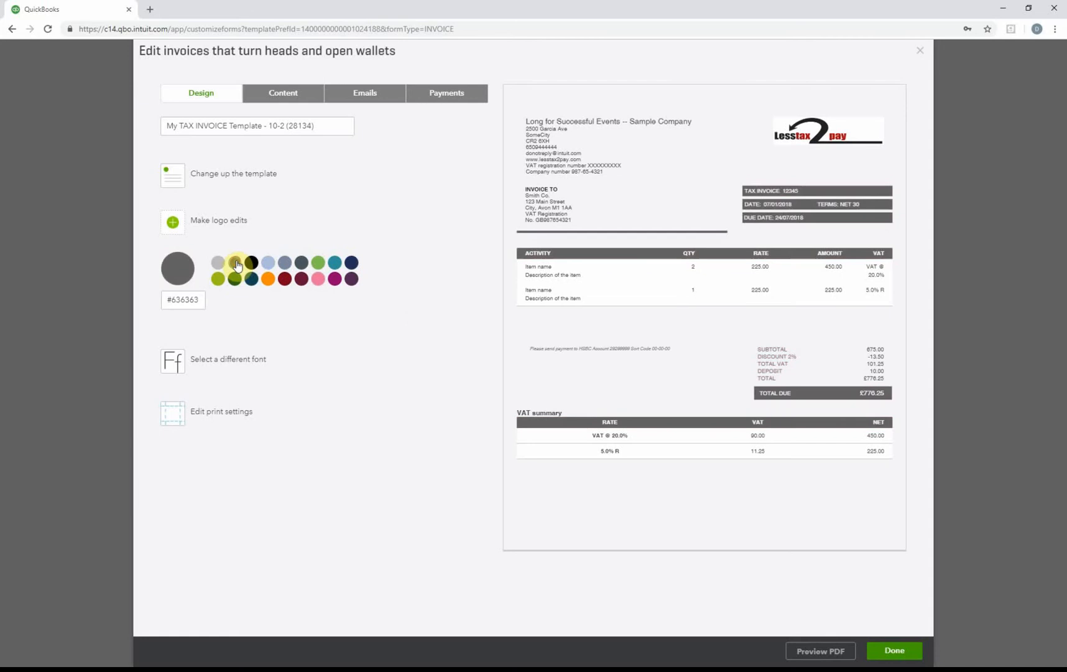
{"action": "left_click", "coordinate": [268, 262]}
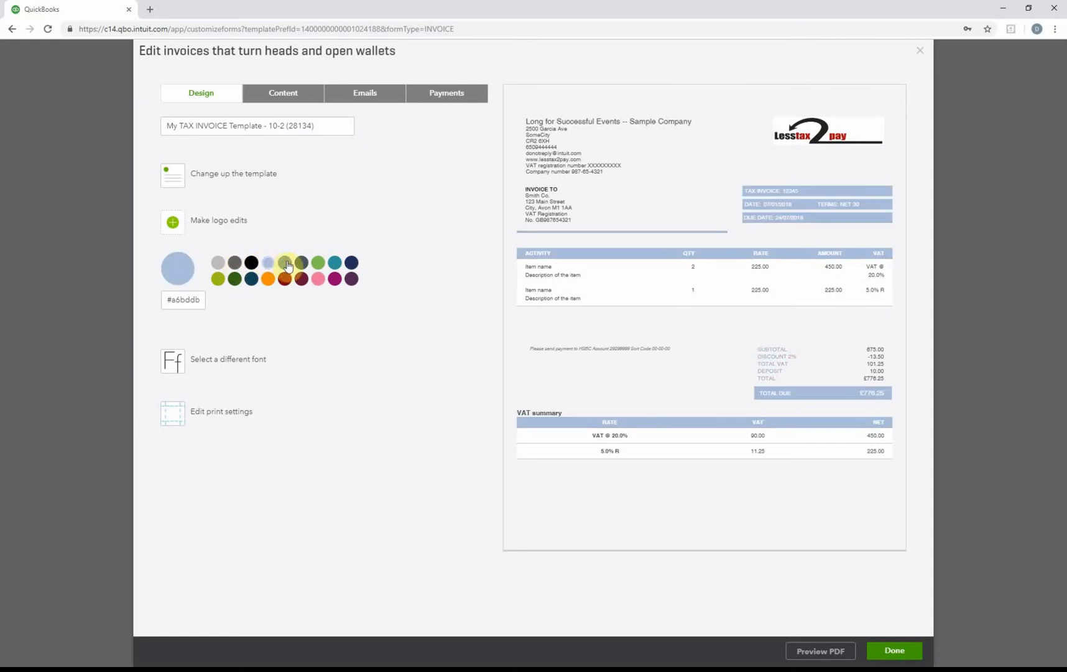
{"action": "left_click", "coordinate": [286, 265]}
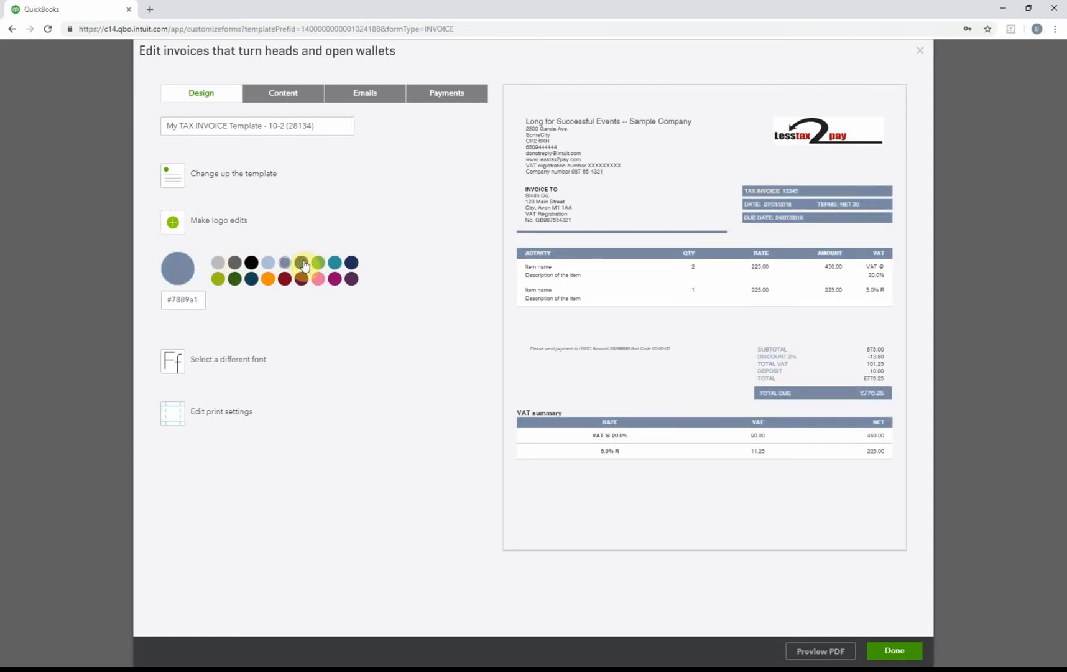
{"action": "left_click", "coordinate": [304, 263]}
{"action": "left_click", "coordinate": [320, 265]}
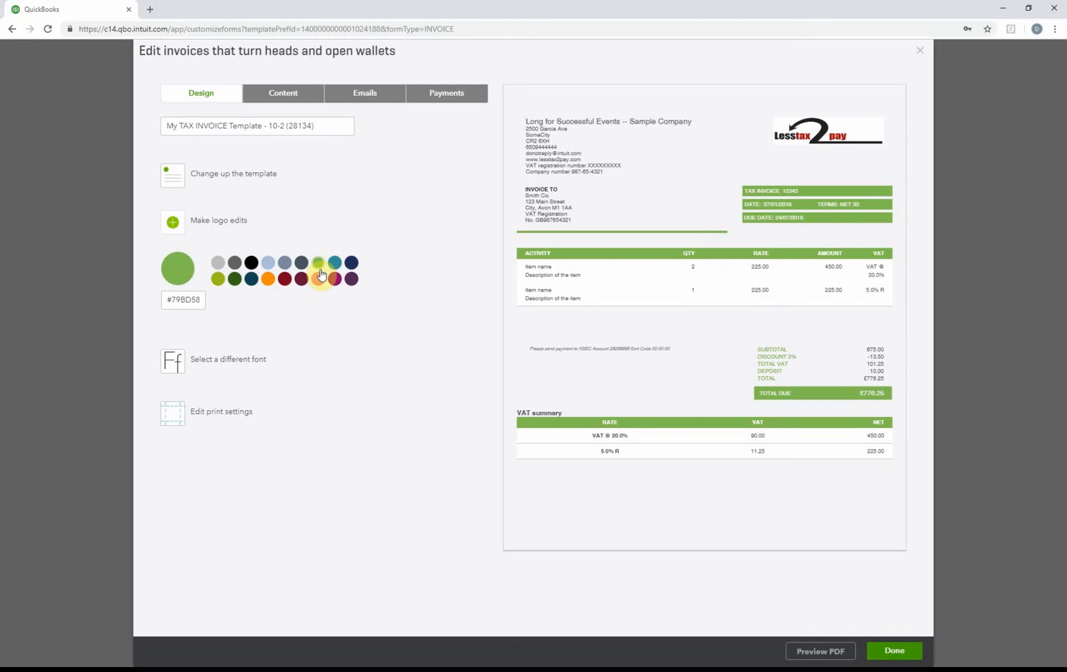
{"action": "left_click", "coordinate": [348, 263]}
{"action": "left_click", "coordinate": [336, 263]}
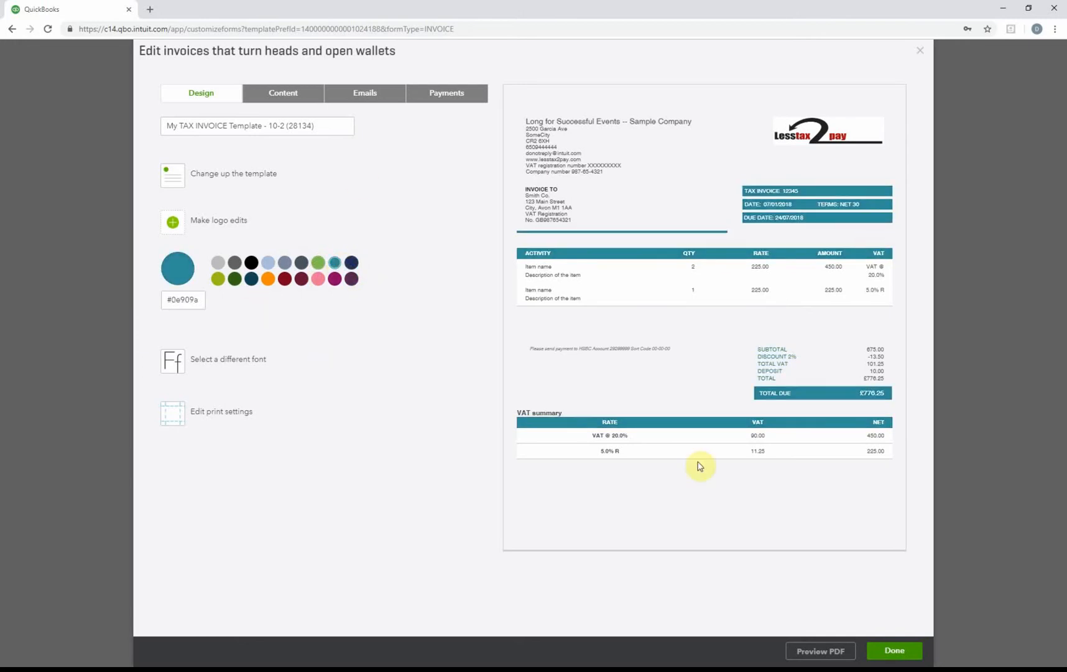
{"action": "left_click", "coordinate": [367, 294]}
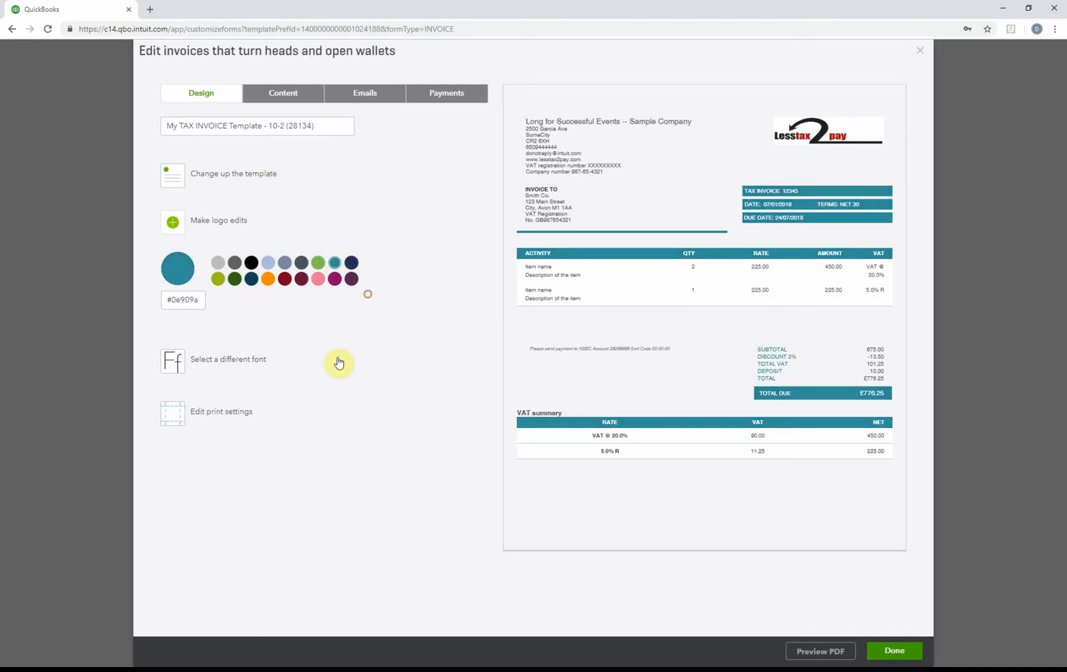
Step: Compare the Courier, Helvetica and Times New Roman fonts and set the invoice font to Arial Unicode MS
{"action": "left_click", "coordinate": [223, 360]}
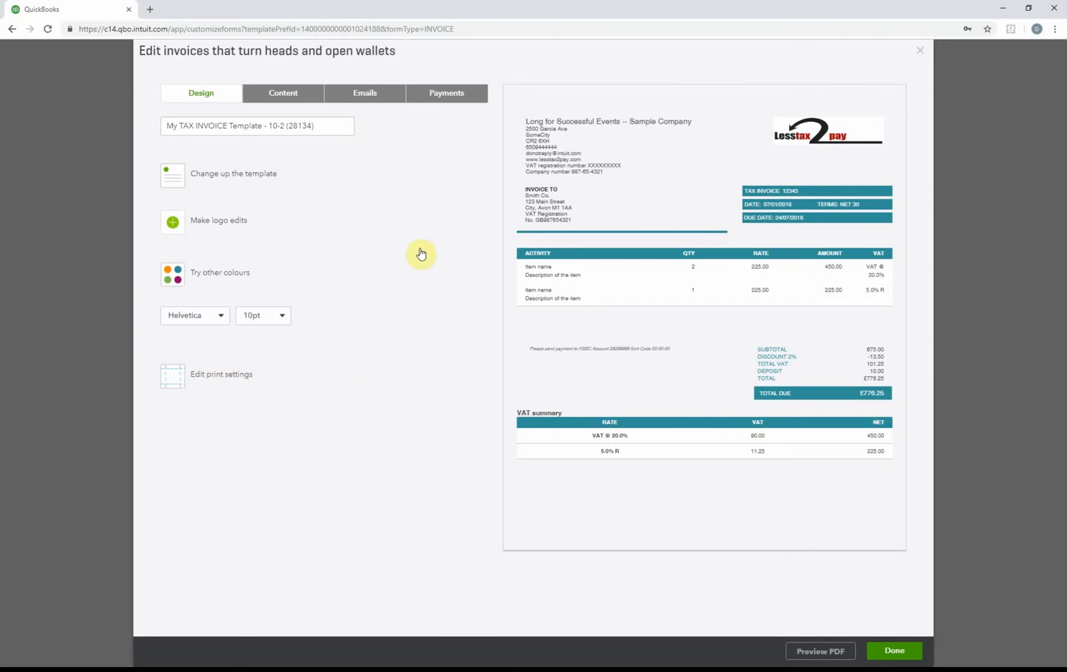
{"action": "left_click", "coordinate": [219, 317]}
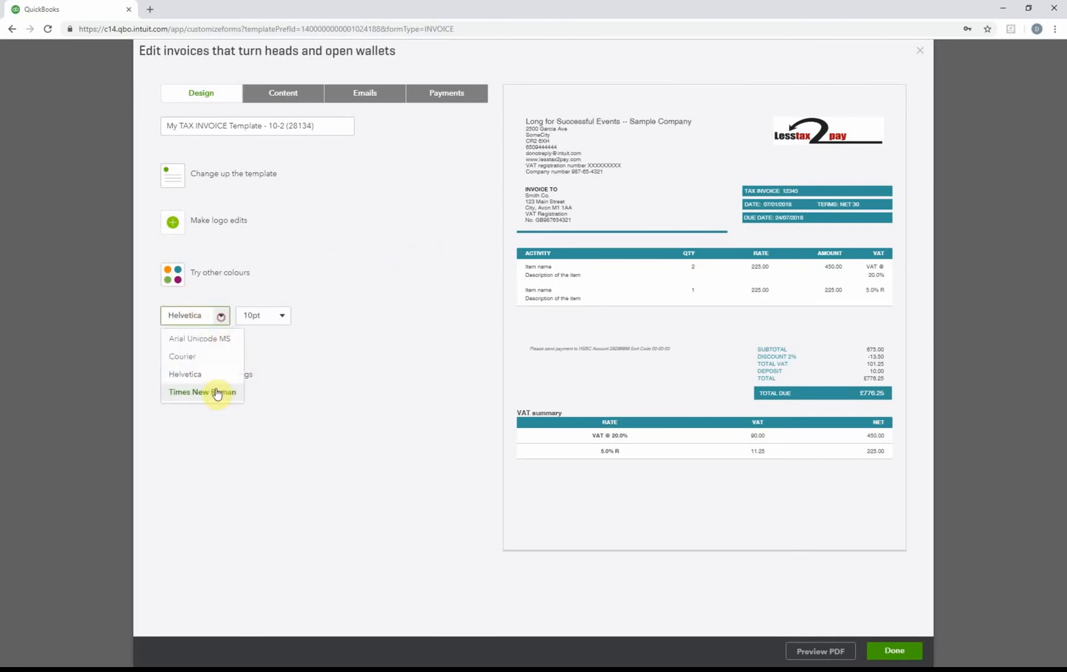
{"action": "left_click", "coordinate": [204, 340]}
{"action": "left_click", "coordinate": [192, 315]}
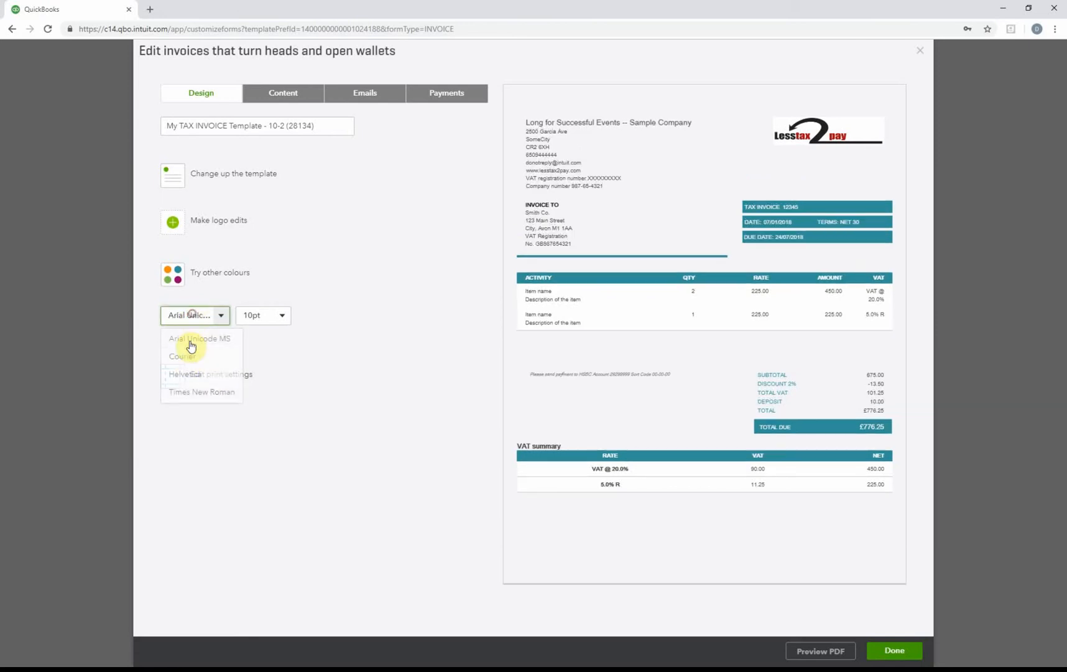
{"action": "left_click", "coordinate": [183, 356]}
{"action": "left_click", "coordinate": [210, 316]}
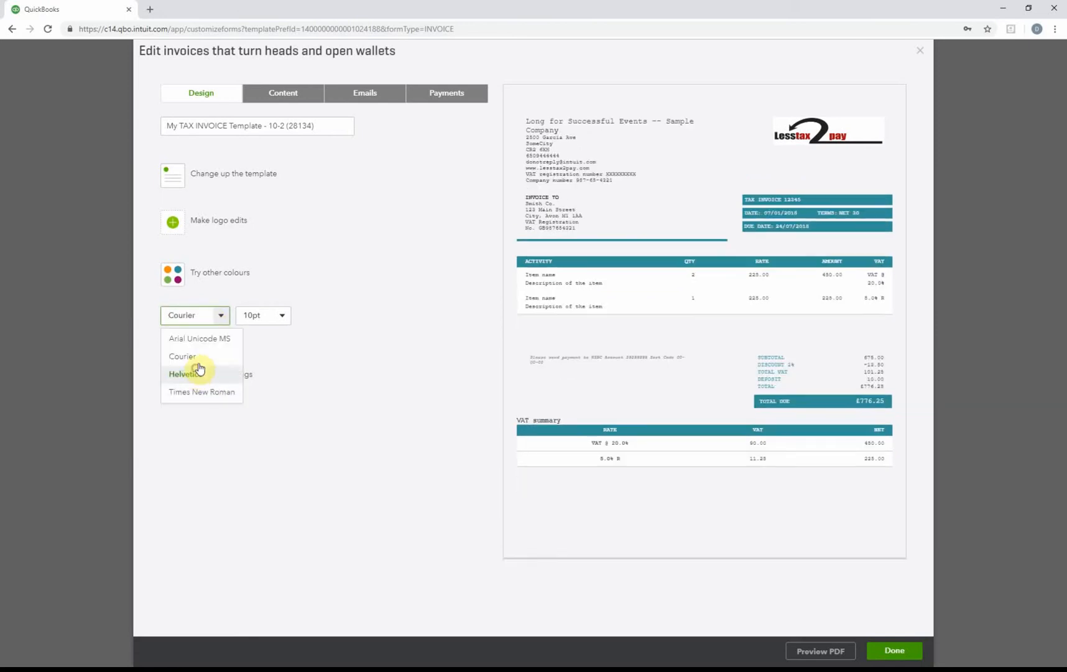
{"action": "left_click", "coordinate": [198, 373]}
{"action": "left_click", "coordinate": [200, 315]}
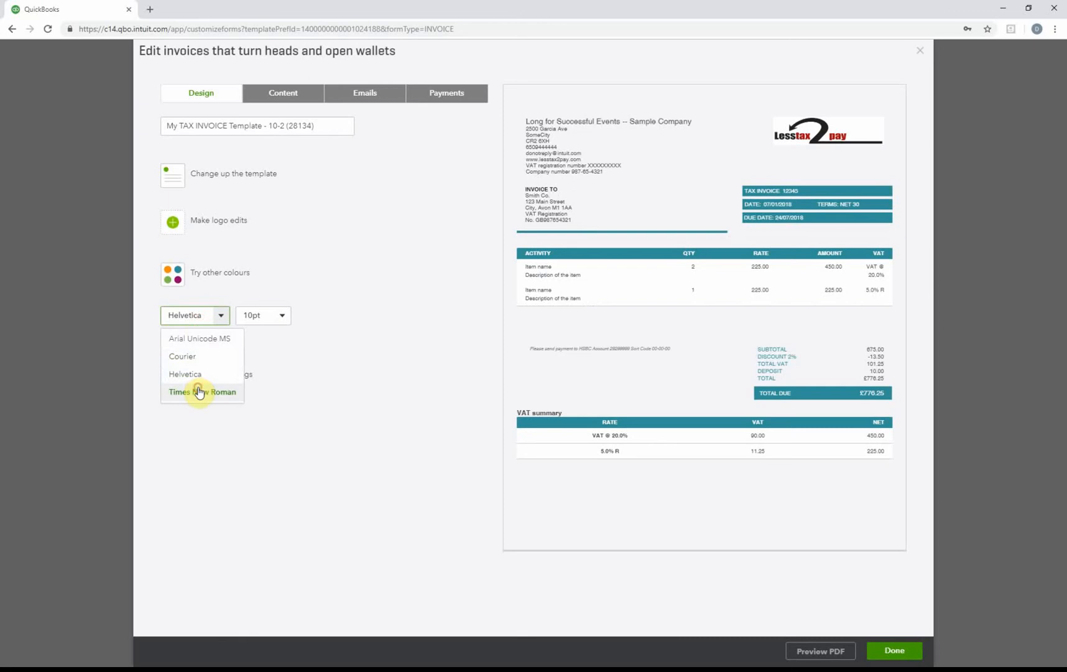
{"action": "left_click", "coordinate": [199, 391]}
{"action": "left_click", "coordinate": [204, 311]}
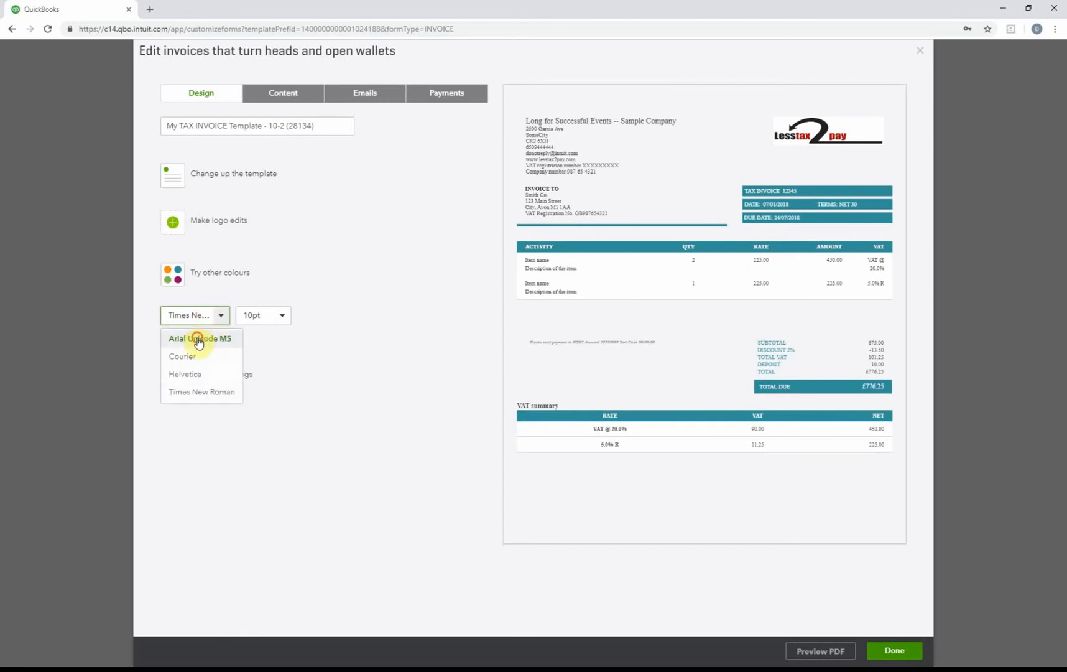
{"action": "left_click", "coordinate": [198, 341]}
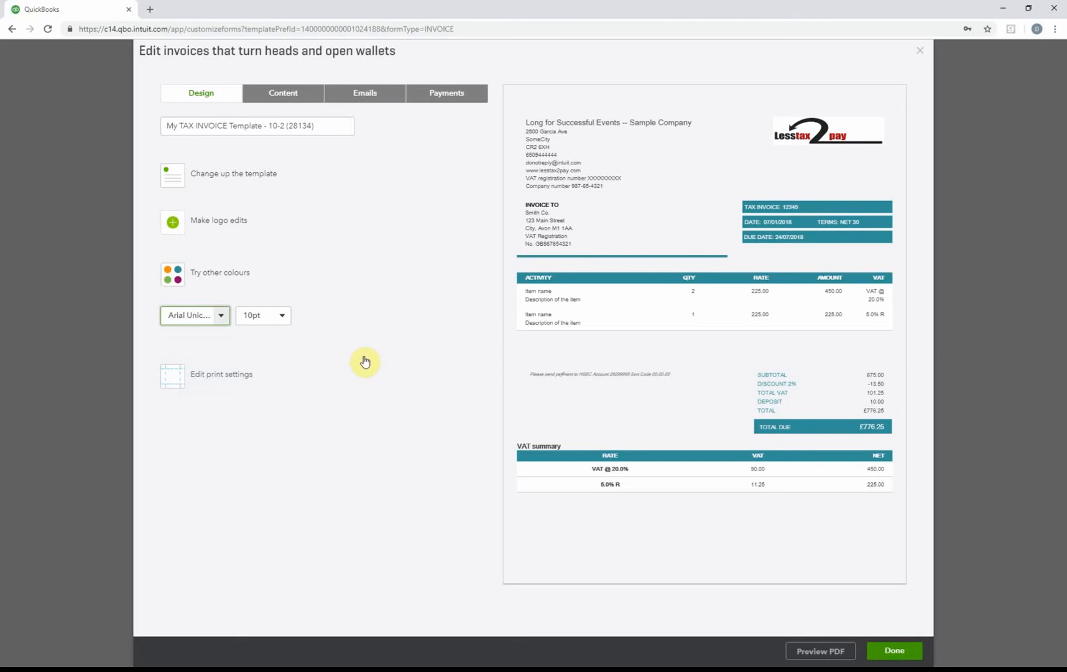
Step: Compare the 8pt and 10pt font sizes and set the invoice font size to 12pt
{"action": "left_click", "coordinate": [281, 317]}
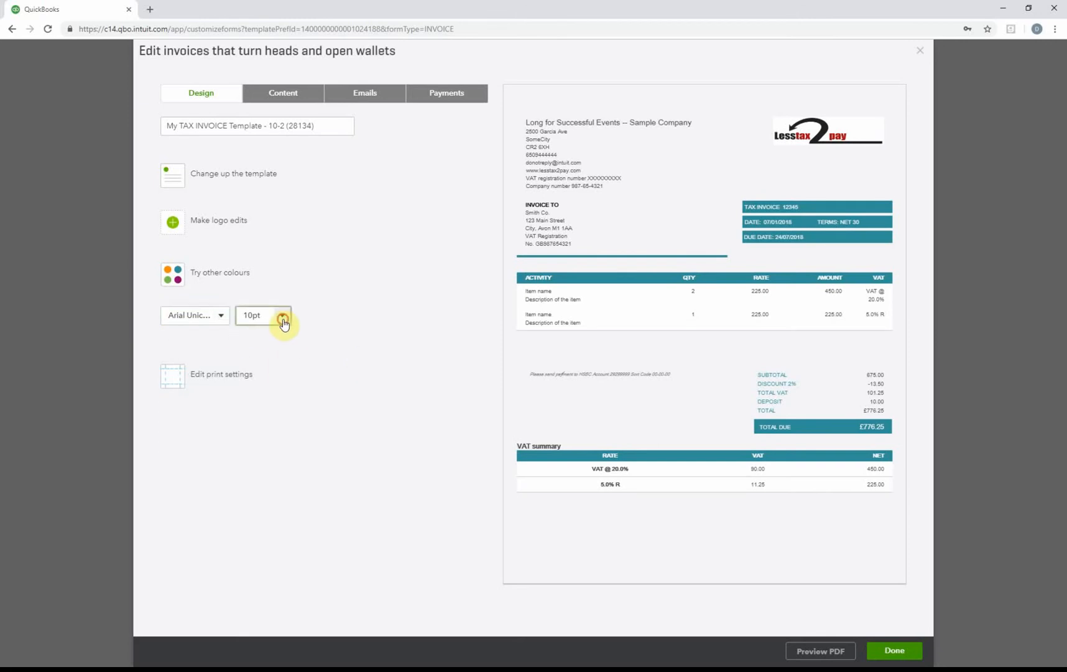
{"action": "left_click", "coordinate": [250, 338]}
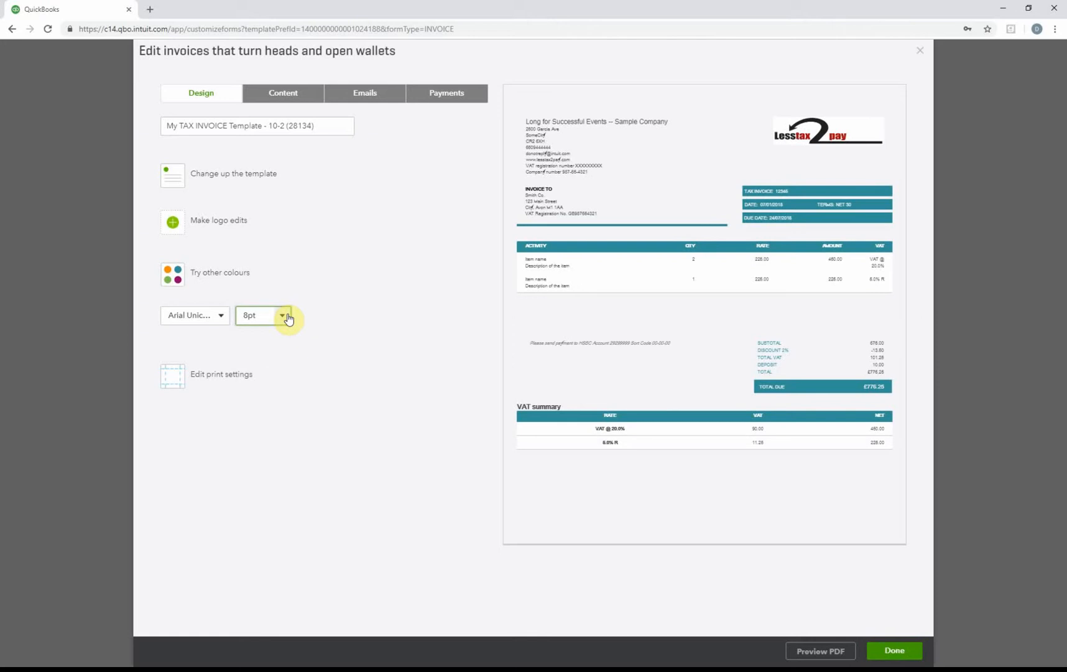
{"action": "left_click", "coordinate": [288, 317]}
{"action": "left_click", "coordinate": [279, 355]}
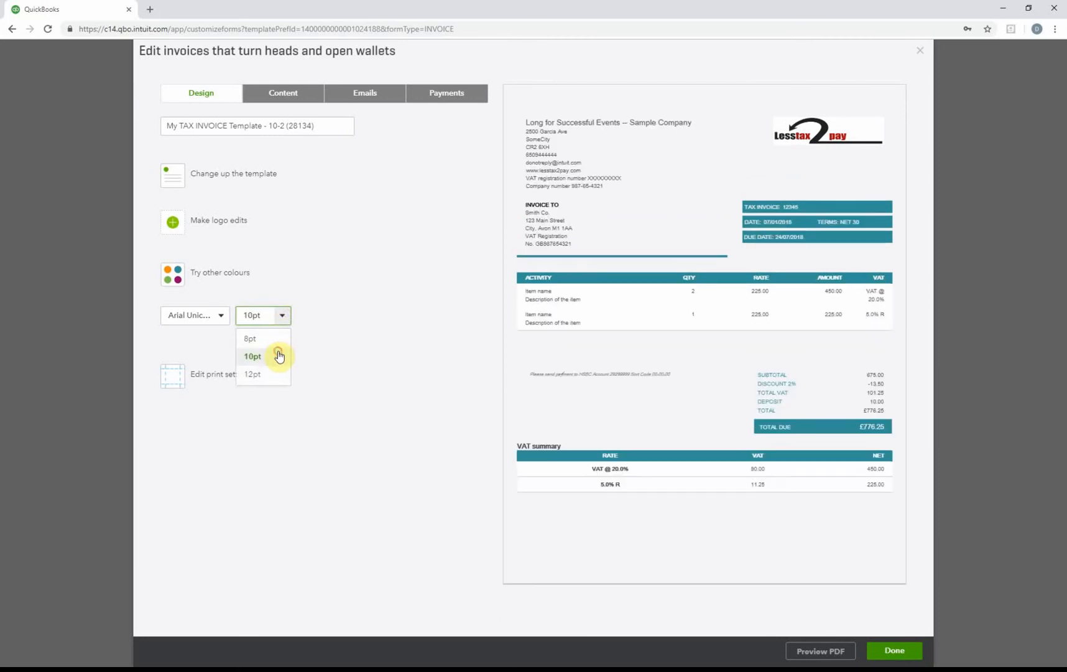
{"action": "left_click", "coordinate": [283, 316]}
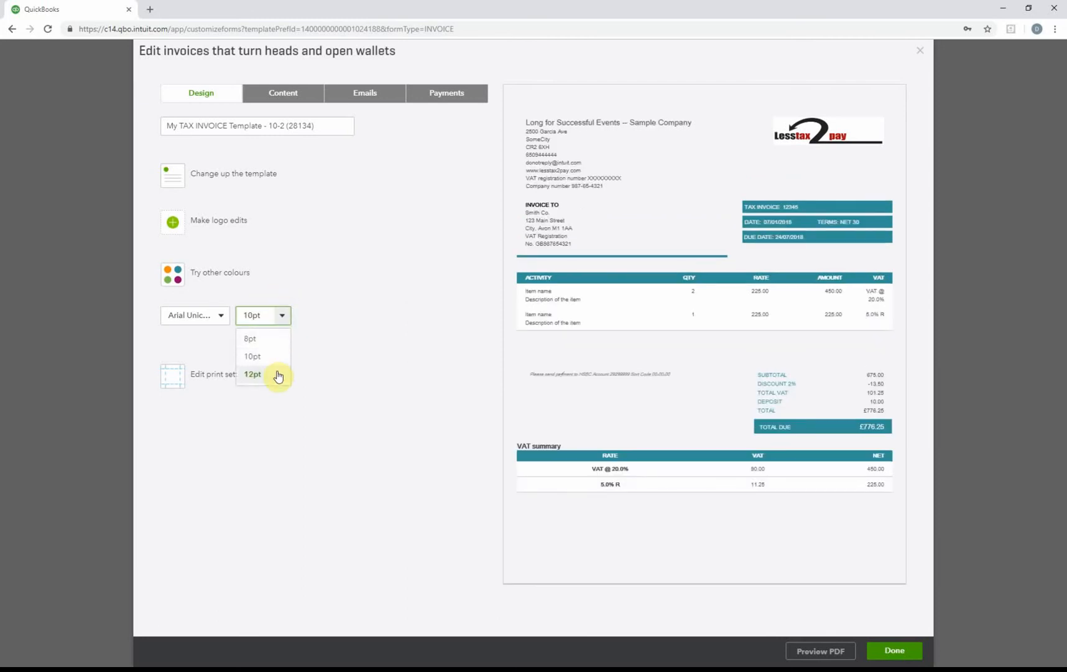
{"action": "left_click", "coordinate": [279, 372]}
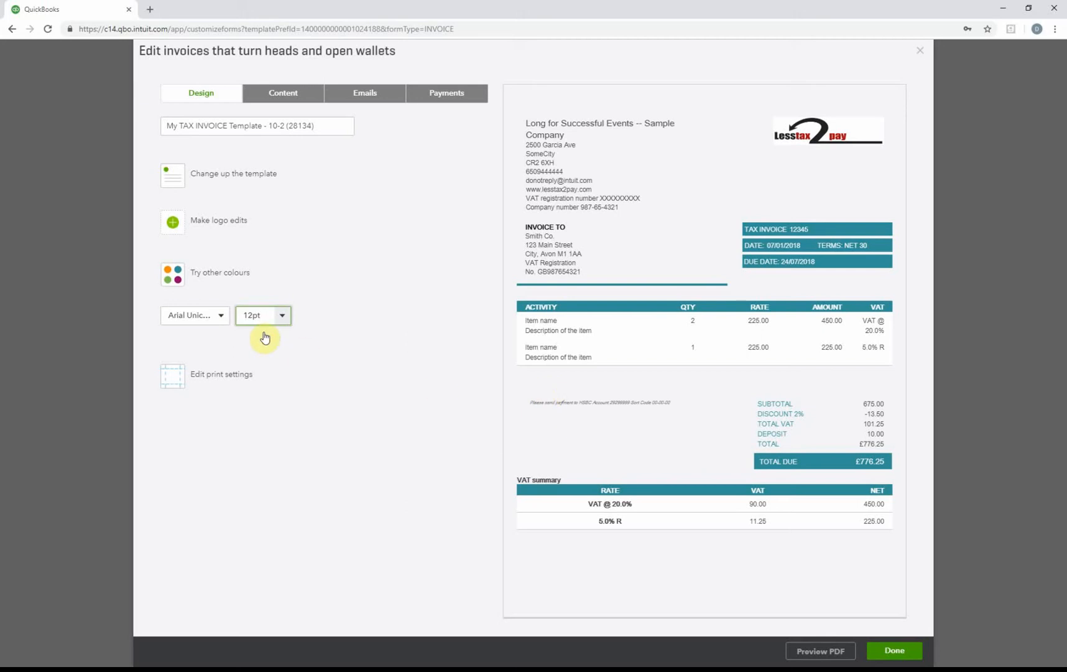
Step: Open the print settings and try the letterhead paper option, then turn it back off
{"action": "left_click", "coordinate": [224, 376]}
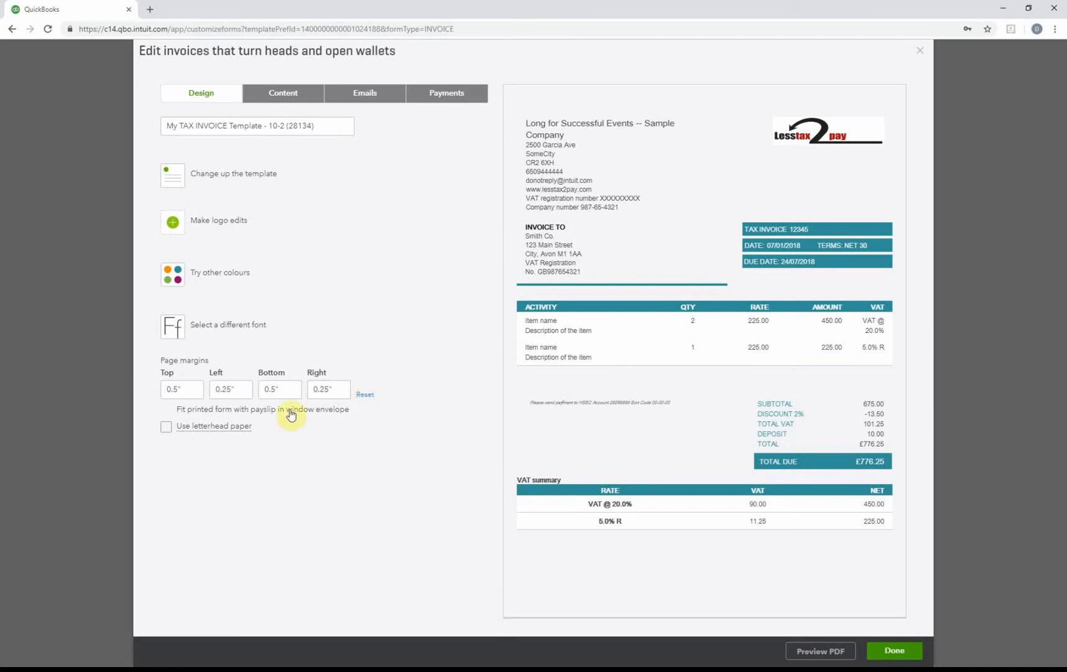
{"action": "left_click", "coordinate": [167, 429]}
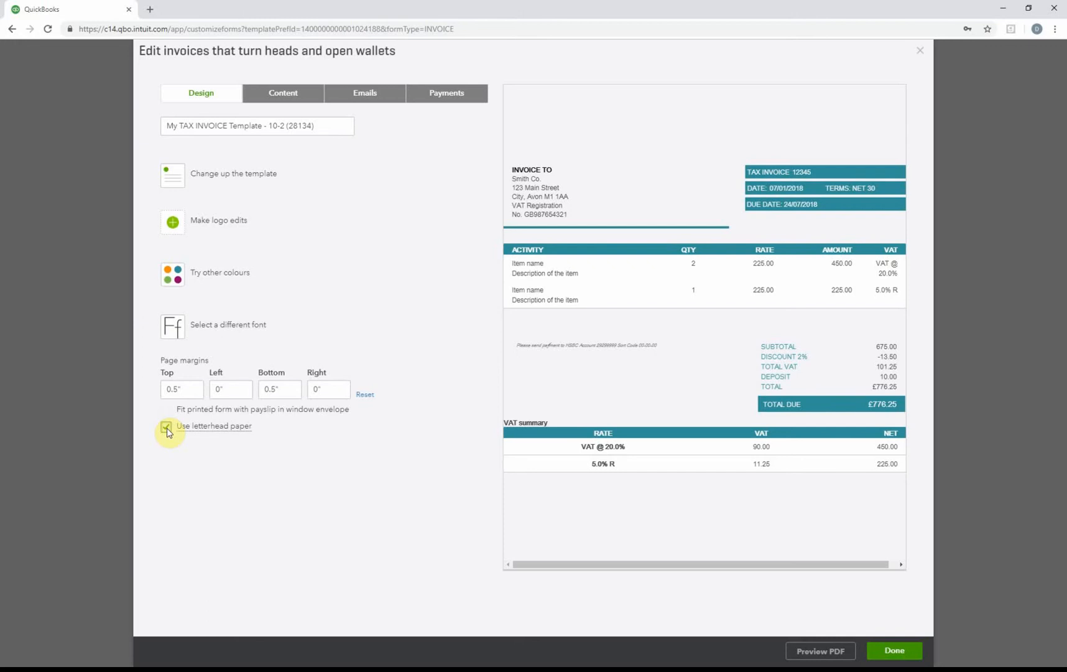
{"action": "left_click", "coordinate": [166, 427]}
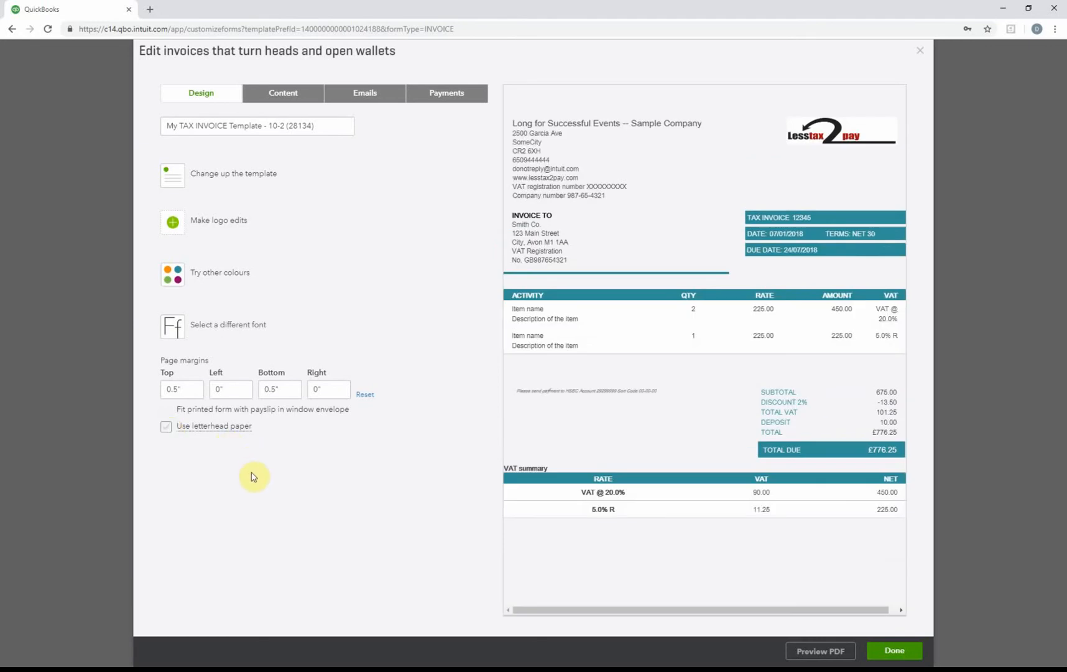
Step: Rename the invoice template as Sales Invoice
{"action": "triple_click", "coordinate": [324, 125]}
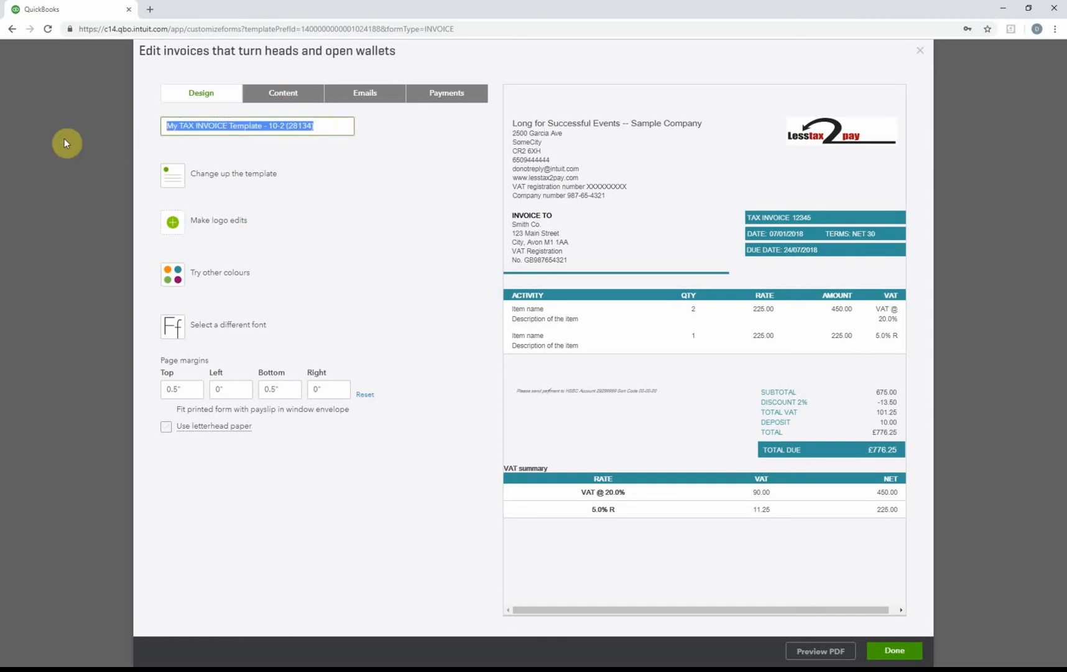
{"action": "type", "text": "Sal"}
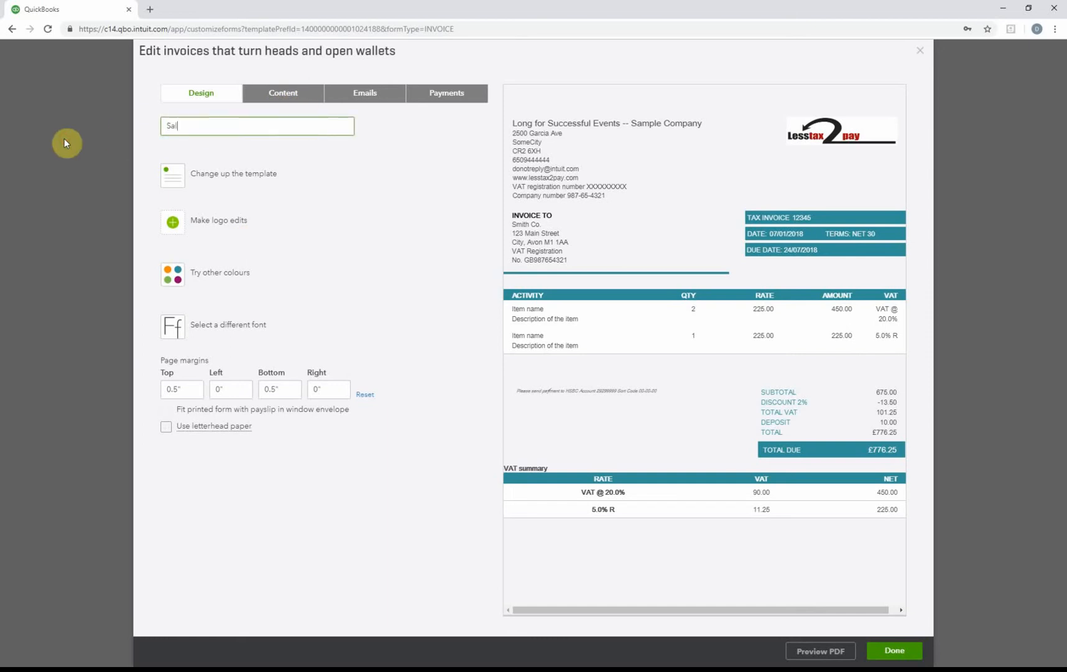
{"action": "type", "text": "es Invoice"}
{"action": "key", "text": "Tab"}
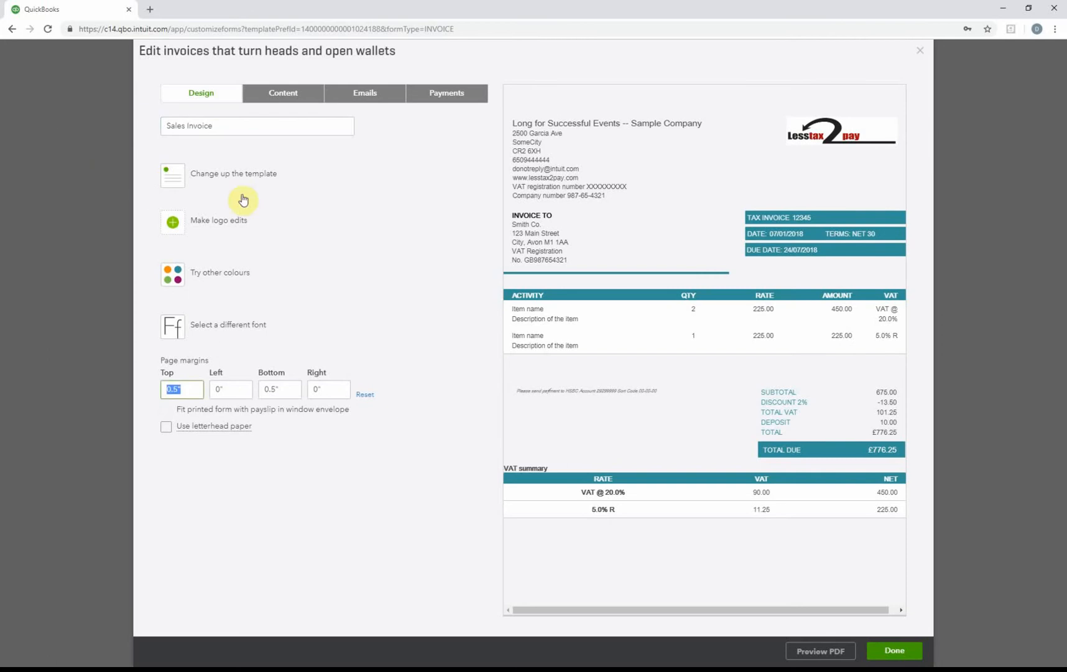
Step: Open the header section of the invoice content for editing and expand its address and website details
{"action": "left_click", "coordinate": [290, 95]}
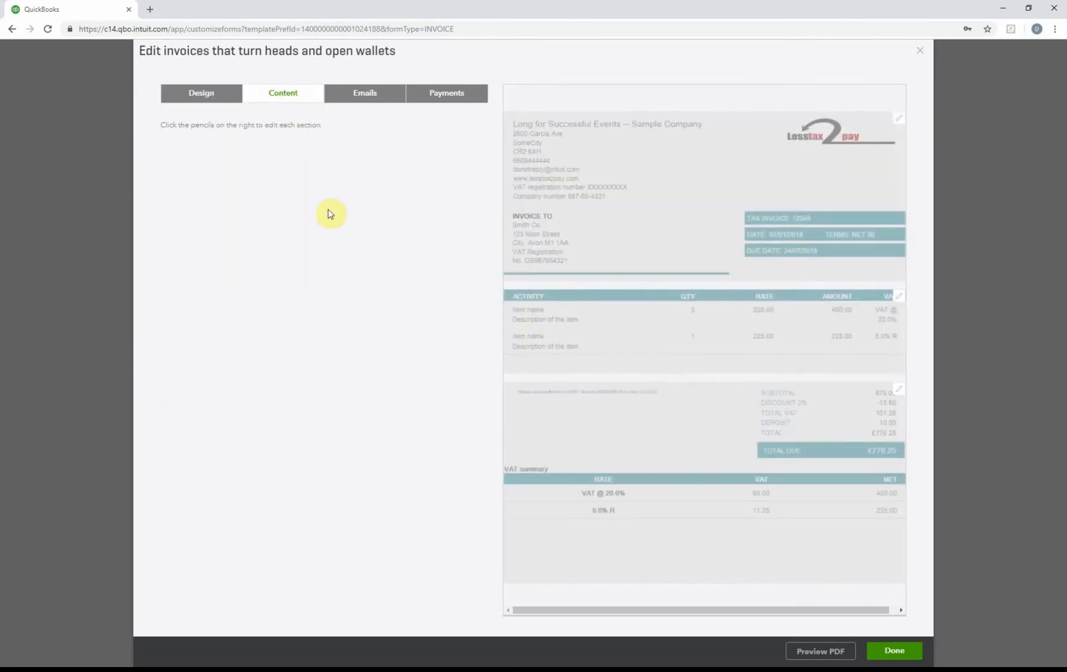
{"action": "left_click", "coordinate": [630, 185]}
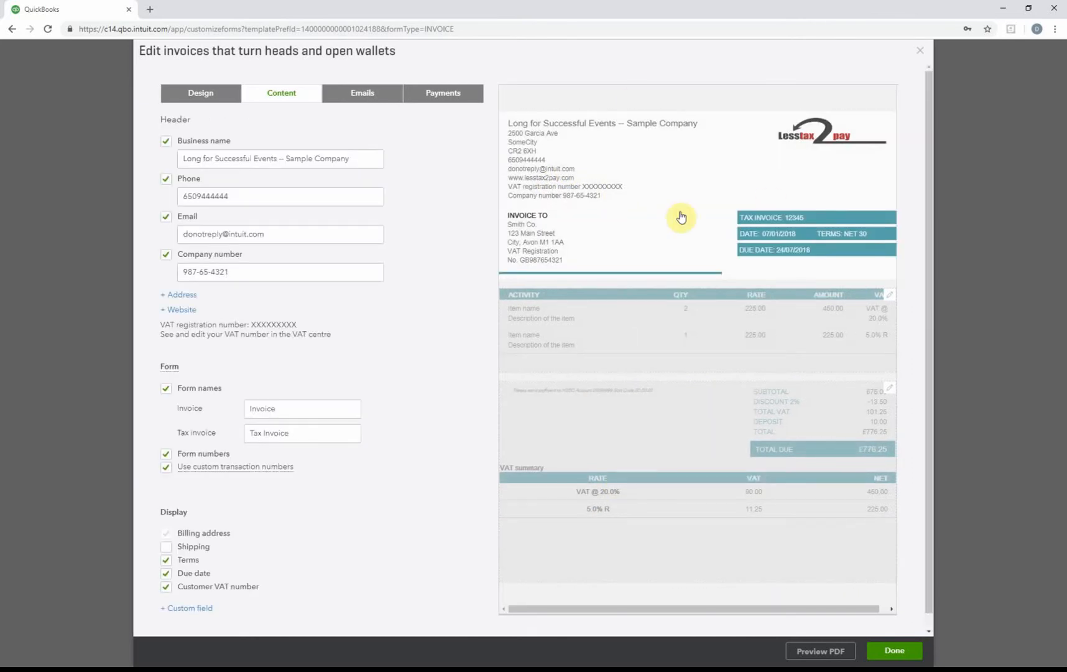
{"action": "left_click", "coordinate": [188, 159]}
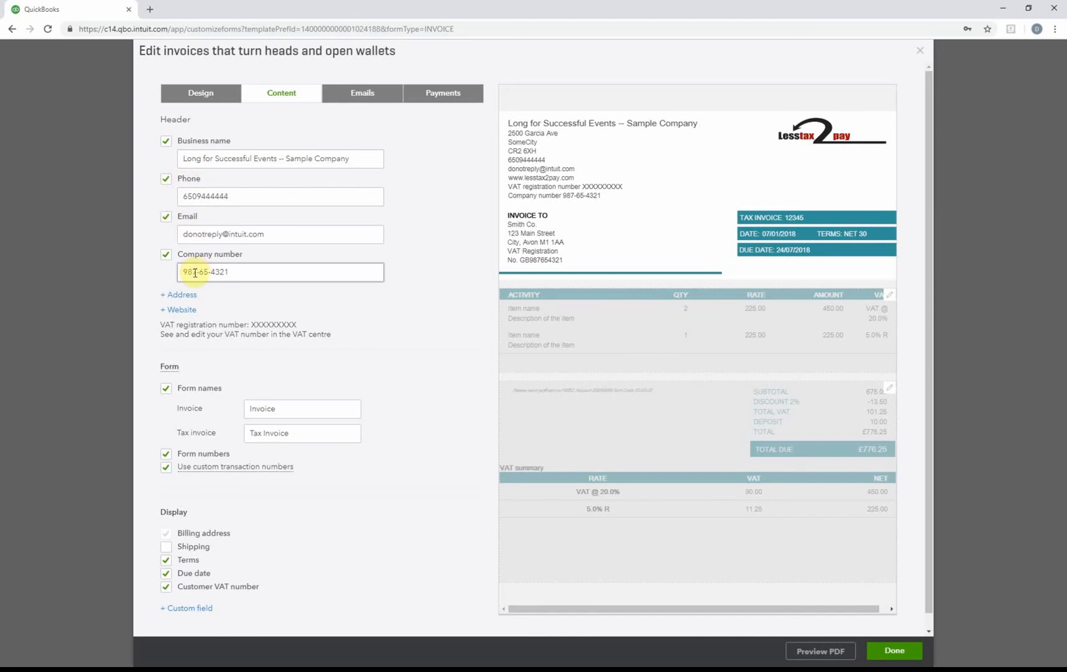
{"action": "left_click", "coordinate": [164, 295]}
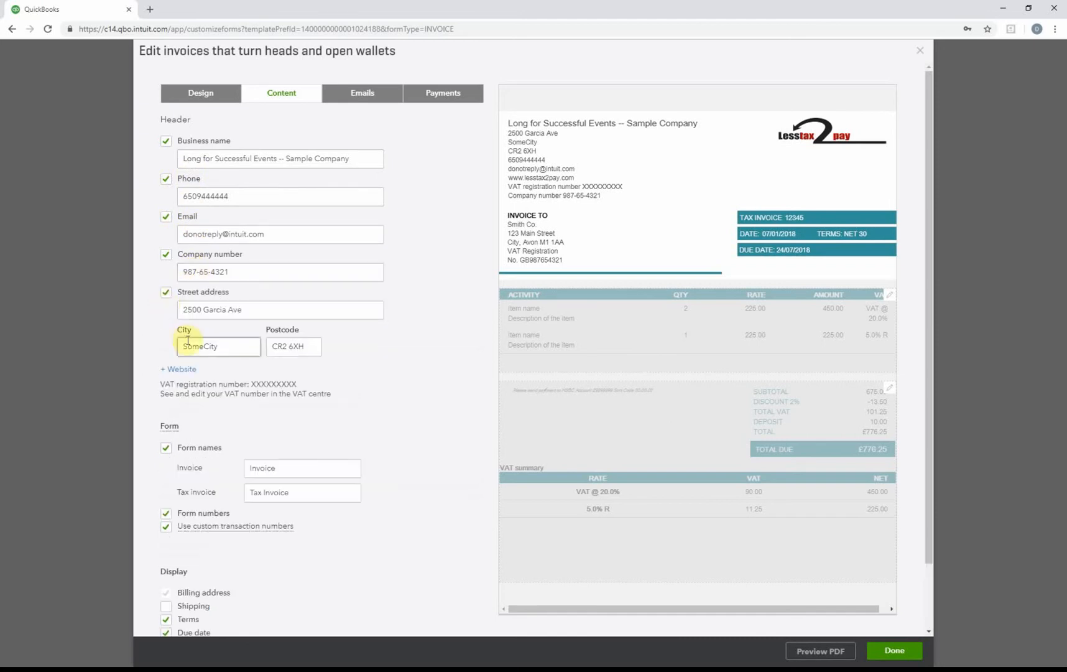
{"action": "left_click", "coordinate": [164, 370]}
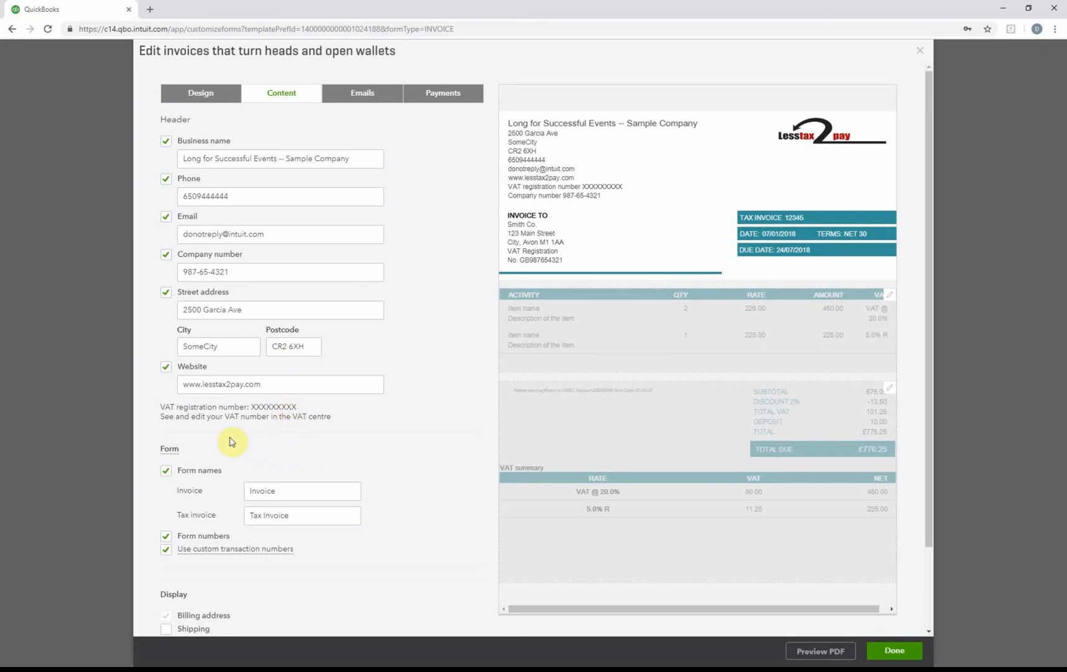
Step: Change the tax invoice form name in the header content to Sales Invoice
{"action": "scroll", "coordinate": [227, 441], "scroll_direction": "down", "scroll_amount": 1}
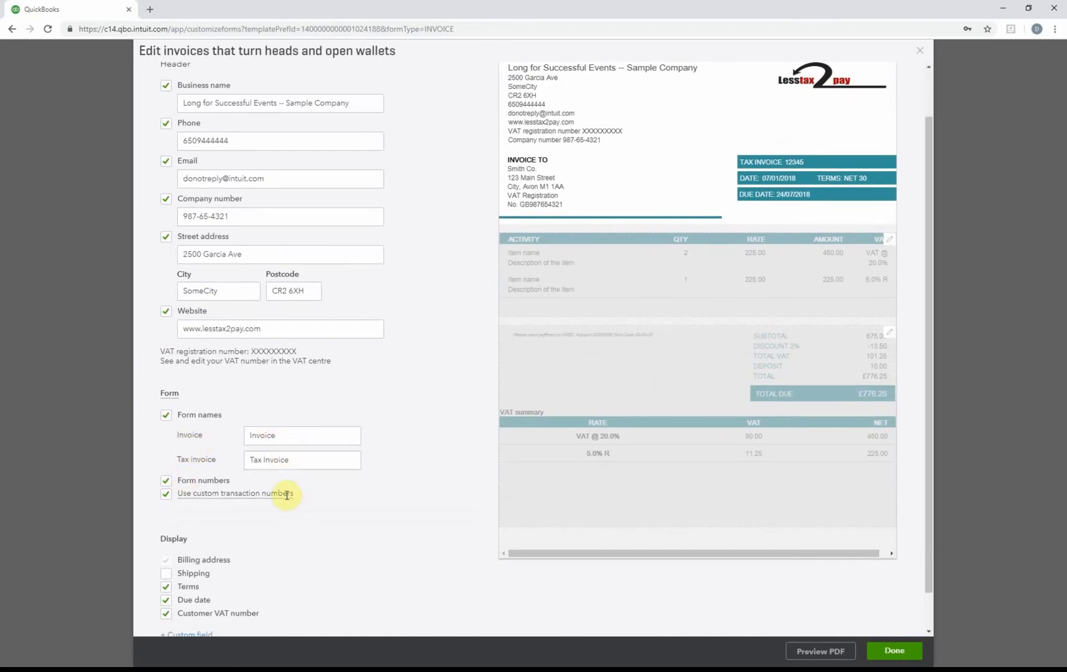
{"action": "left_click", "coordinate": [261, 459]}
{"action": "key", "text": "BackSpace"}
{"action": "key", "text": "BackSpace"}
{"action": "key", "text": "BackSpace"}
{"action": "type", "text": "Sales"}
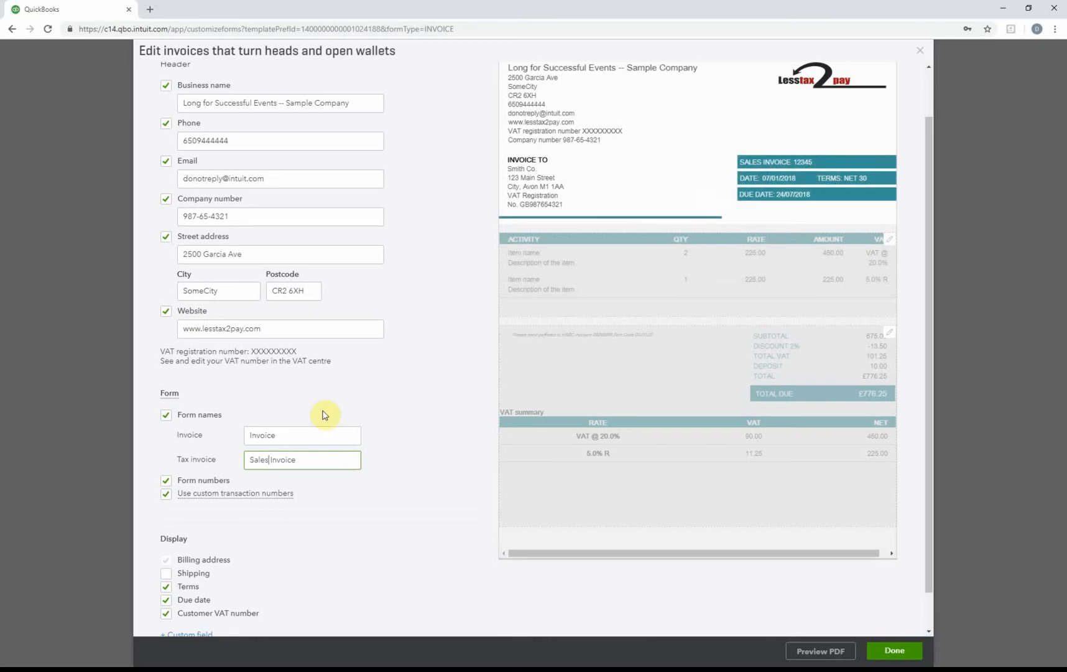
Step: Try hiding the form numbers, terms, due date and customer VAT number on the invoice, restoring each one
{"action": "left_click", "coordinate": [166, 480]}
{"action": "scroll", "coordinate": [279, 536], "scroll_direction": "down", "scroll_amount": 1}
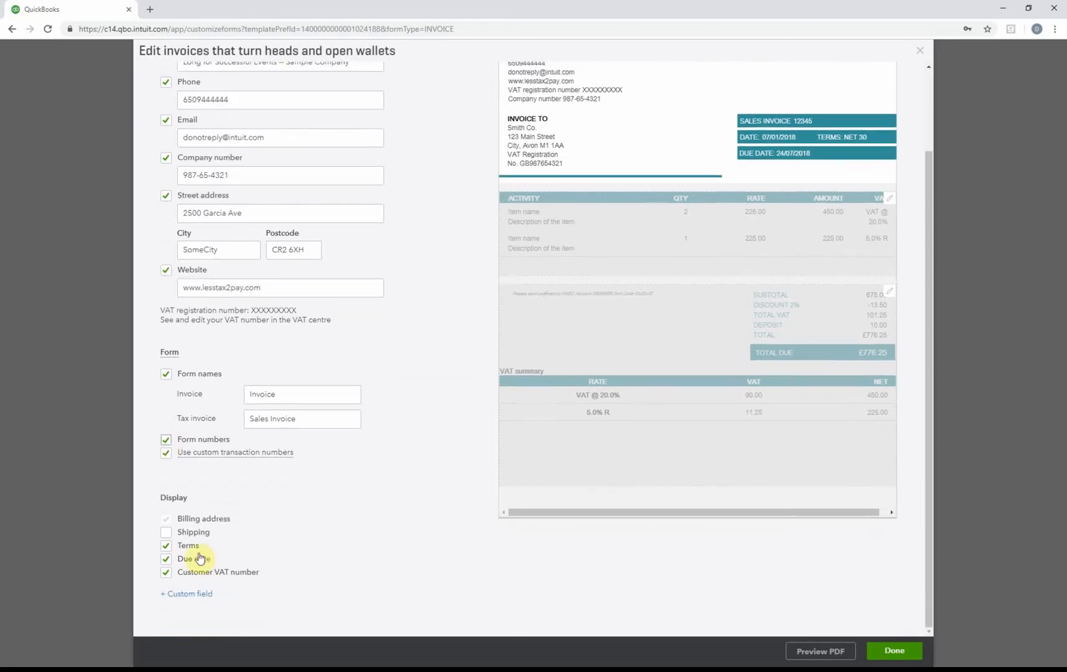
{"action": "left_click", "coordinate": [166, 545]}
{"action": "left_click", "coordinate": [167, 546]}
{"action": "left_click", "coordinate": [167, 546]}
{"action": "left_click", "coordinate": [167, 547]}
{"action": "left_click", "coordinate": [166, 560]}
{"action": "left_click", "coordinate": [166, 560]}
{"action": "left_click", "coordinate": [166, 561]}
{"action": "left_click", "coordinate": [167, 561]}
{"action": "left_click", "coordinate": [165, 571]}
{"action": "left_click", "coordinate": [167, 572]}
Step: Review the header content from top to bottom and try to save the customised invoice template
{"action": "scroll", "coordinate": [312, 553], "scroll_direction": "up", "scroll_amount": 3}
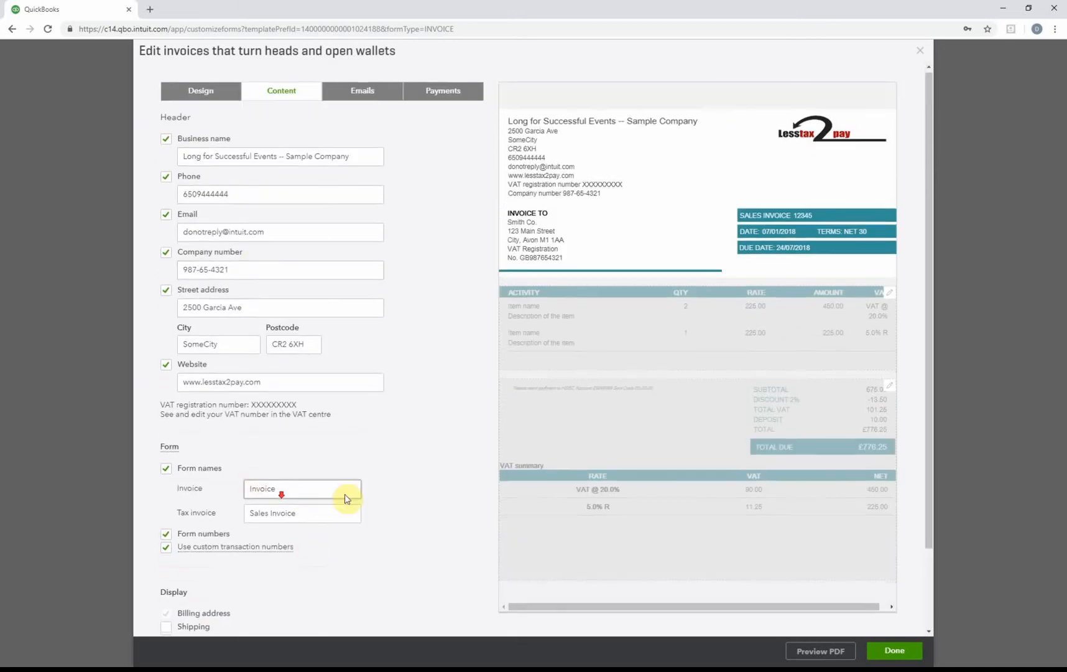
{"action": "scroll", "coordinate": [346, 498], "scroll_direction": "down", "scroll_amount": 3}
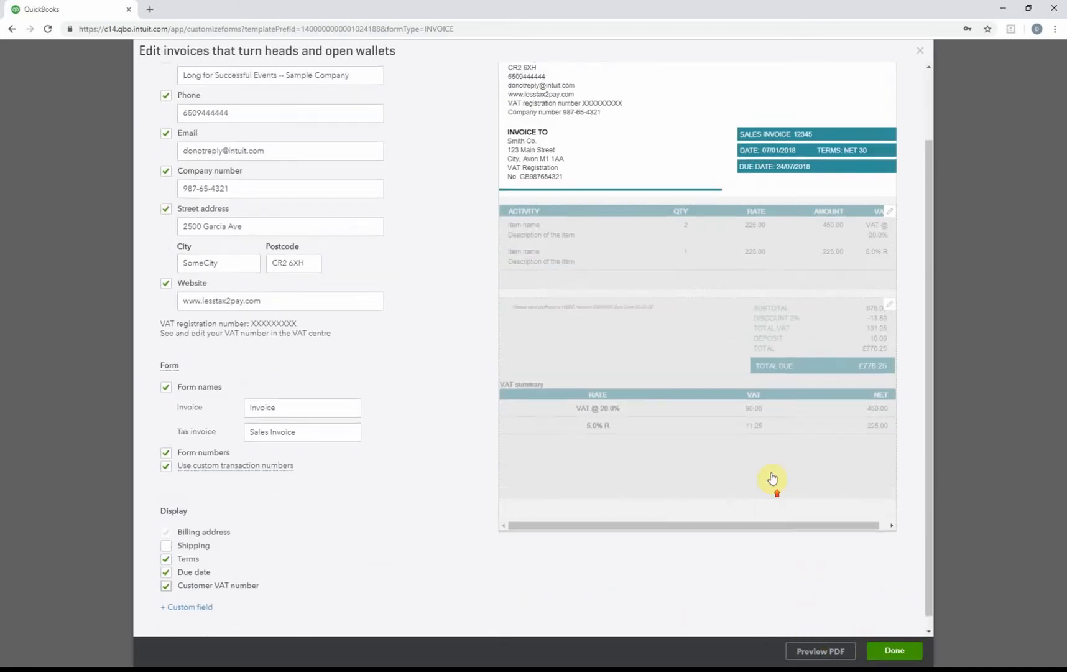
{"action": "scroll", "coordinate": [772, 479], "scroll_direction": "up", "scroll_amount": 3}
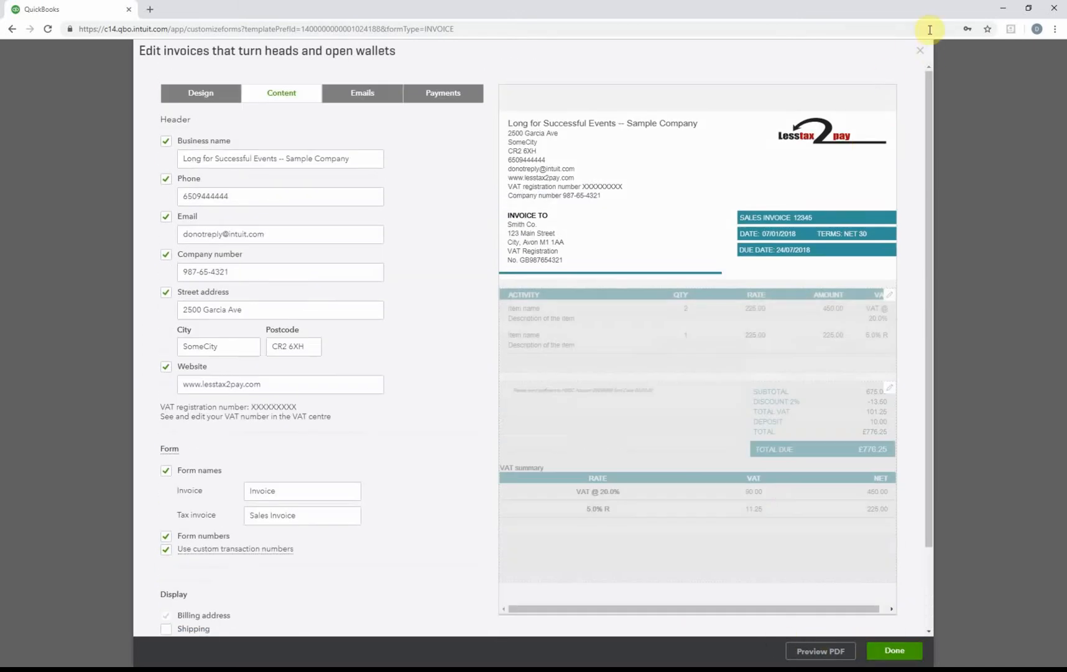
{"action": "left_click", "coordinate": [893, 651]}
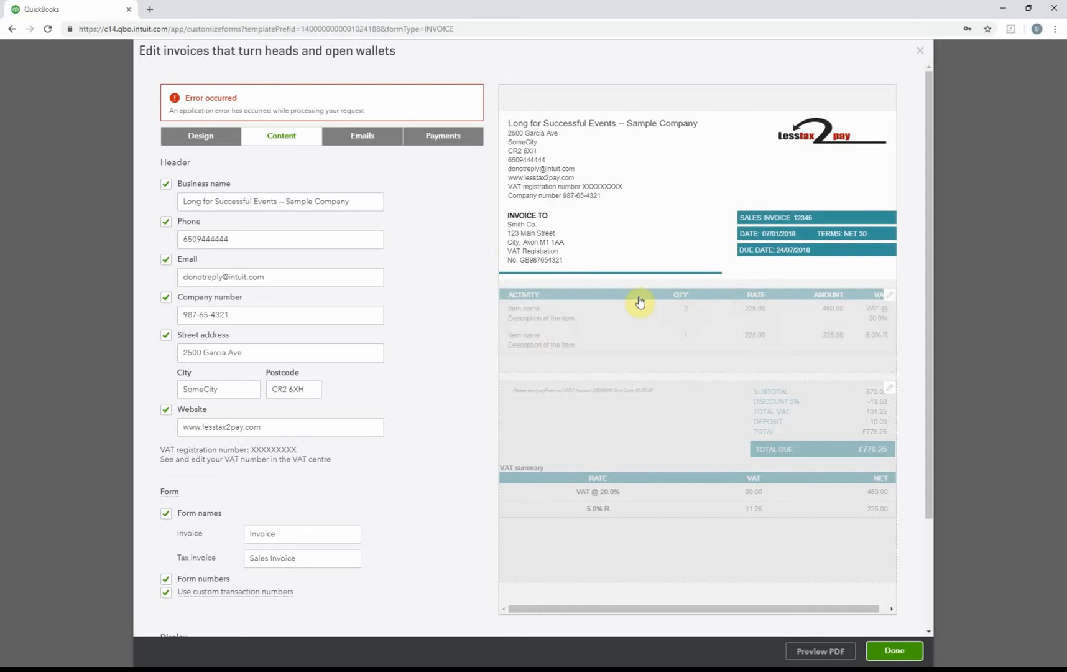
Step: Open the invoice's activity table section for editing and try showing the account summary, leaving it off
{"action": "left_click", "coordinate": [629, 322]}
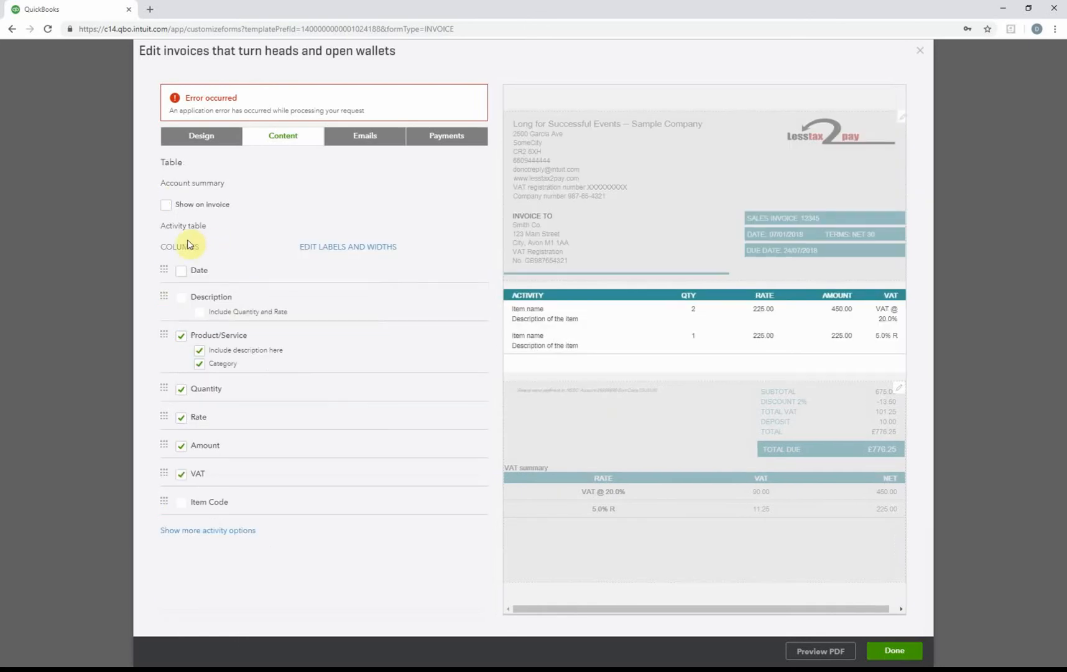
{"action": "left_click", "coordinate": [166, 206]}
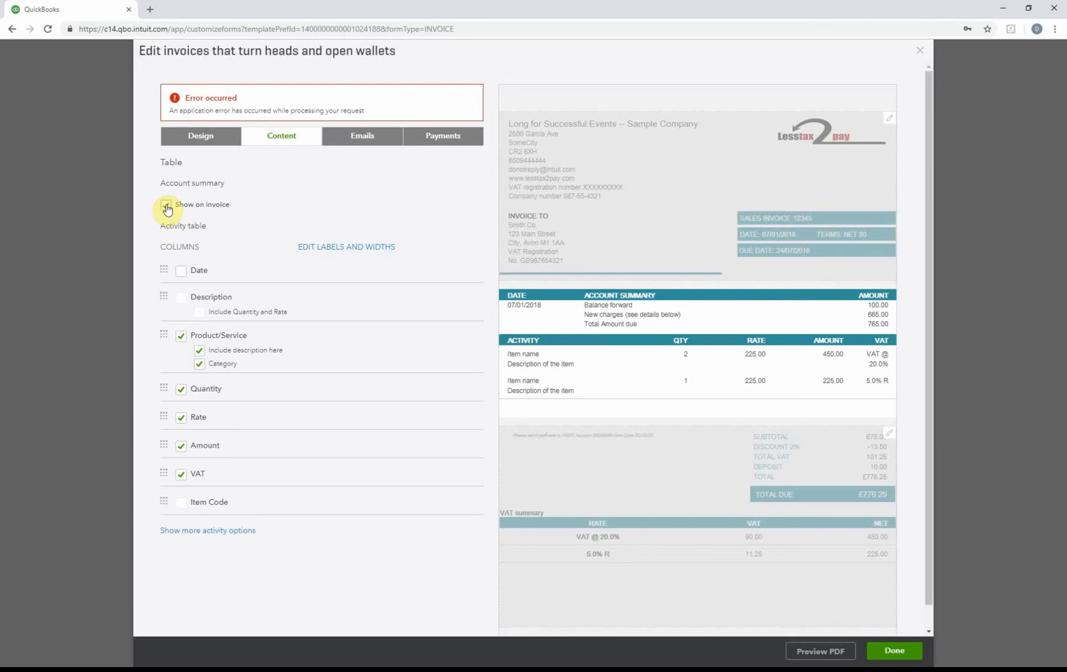
{"action": "left_click", "coordinate": [166, 206]}
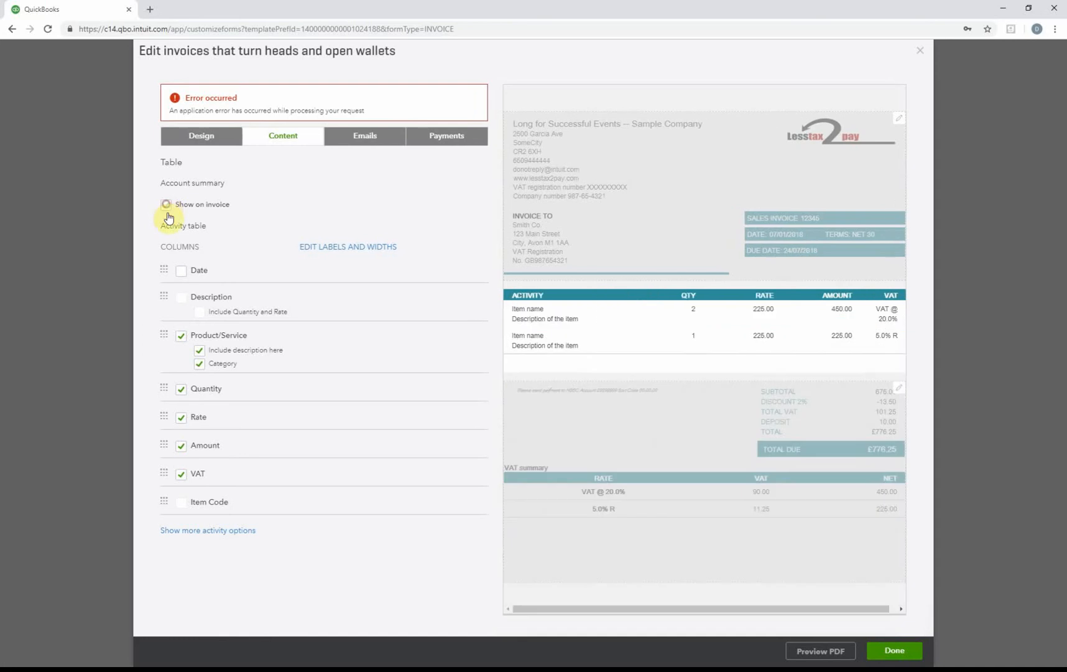
Step: Add the Date column to the activity table and keep the Product/Service column with its description and category included
{"action": "left_click", "coordinate": [181, 271]}
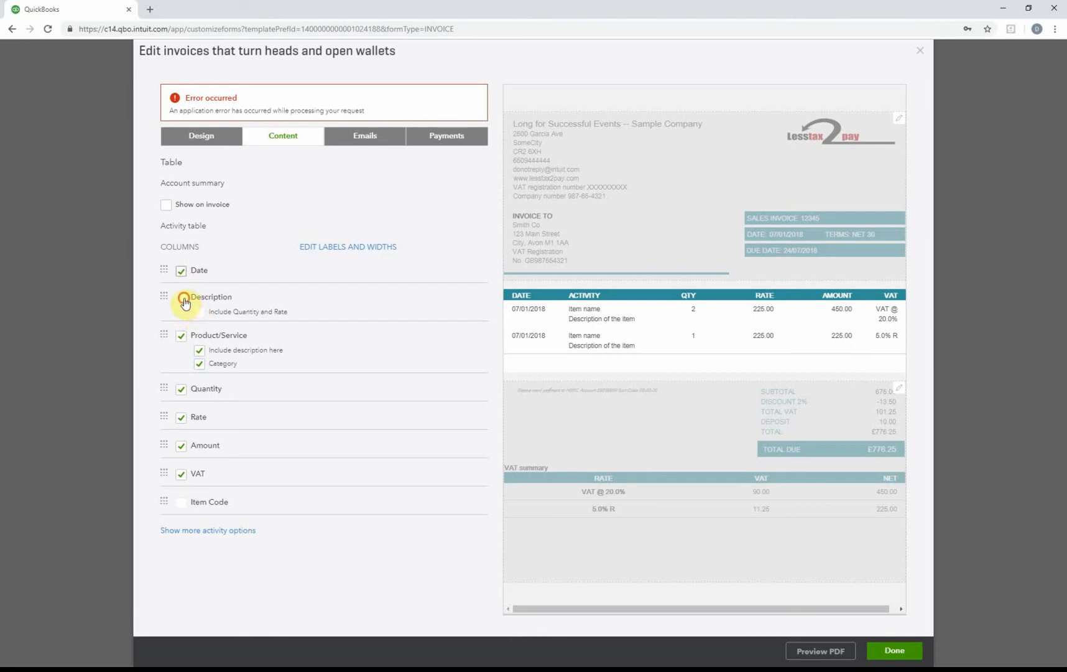
{"action": "left_click", "coordinate": [179, 339]}
{"action": "left_click", "coordinate": [181, 339]}
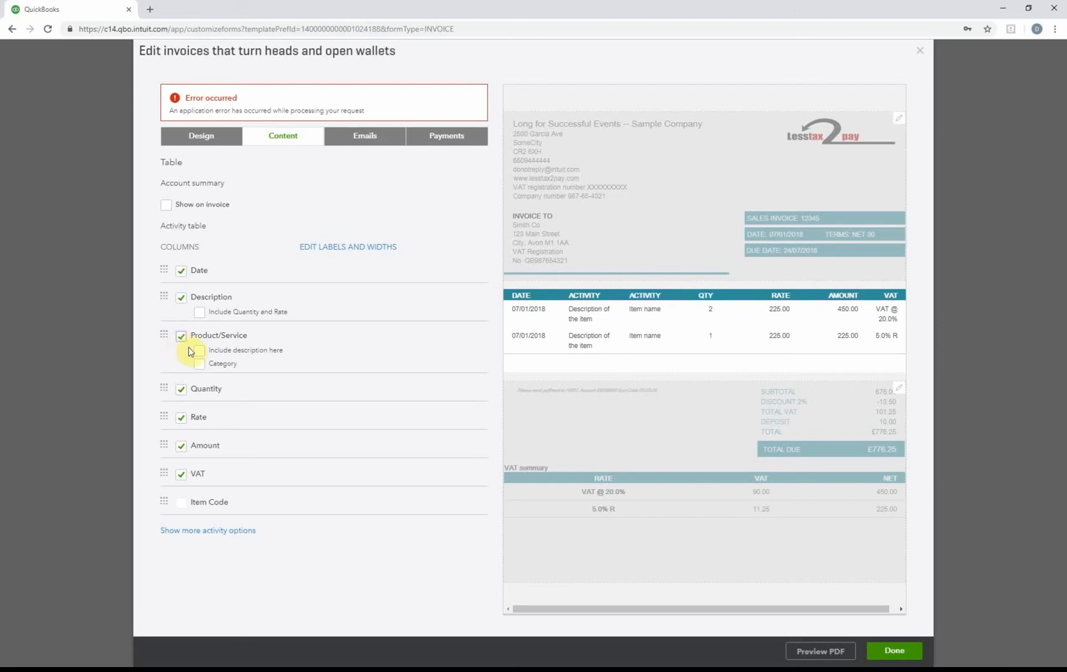
{"action": "left_click", "coordinate": [199, 350]}
{"action": "left_click", "coordinate": [200, 365]}
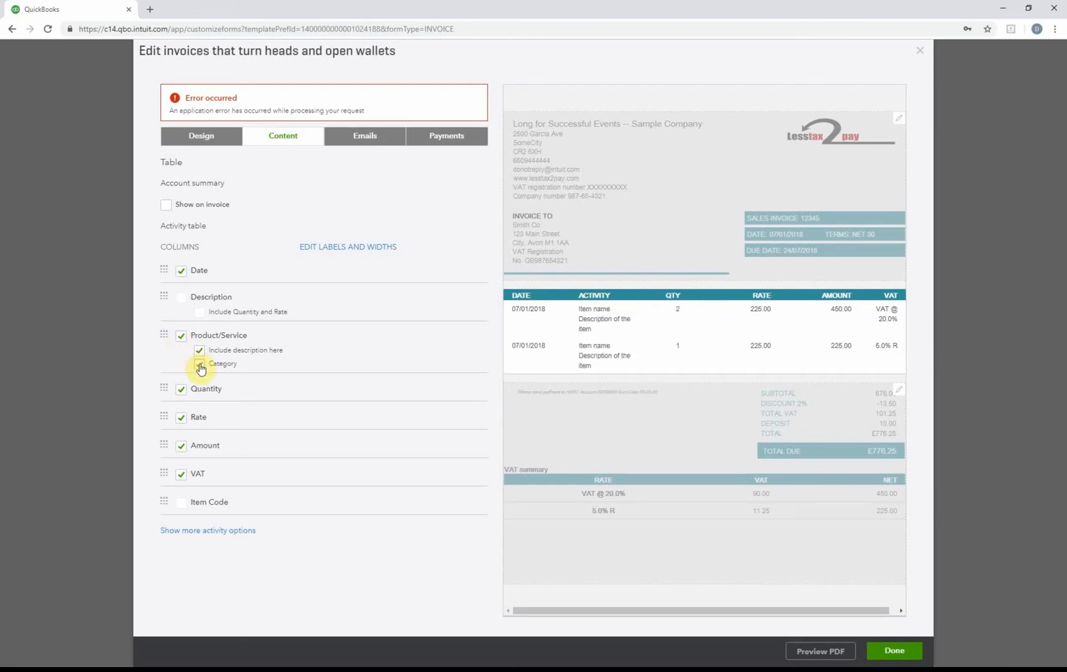
Step: Try removing the Quantity, Rate, Amount and VAT columns from the activity table, restoring each one
{"action": "left_click", "coordinate": [182, 390]}
{"action": "left_click", "coordinate": [183, 392]}
{"action": "left_click", "coordinate": [181, 419]}
{"action": "left_click", "coordinate": [181, 419]}
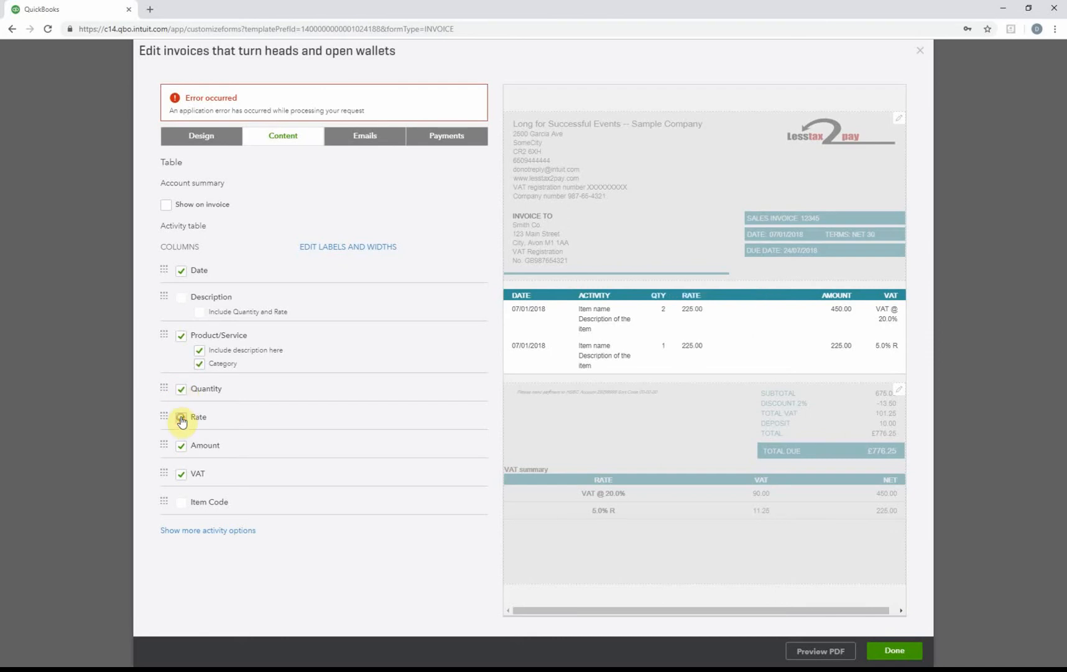
{"action": "left_click", "coordinate": [182, 446]}
{"action": "left_click", "coordinate": [181, 445]}
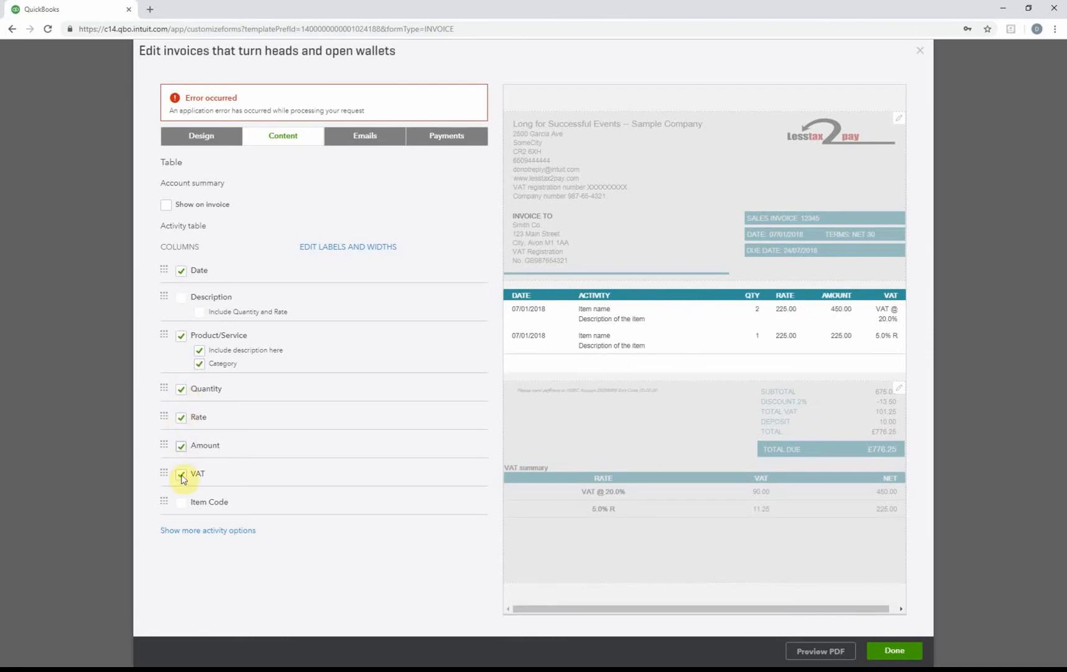
{"action": "left_click", "coordinate": [181, 475]}
{"action": "left_click", "coordinate": [181, 475]}
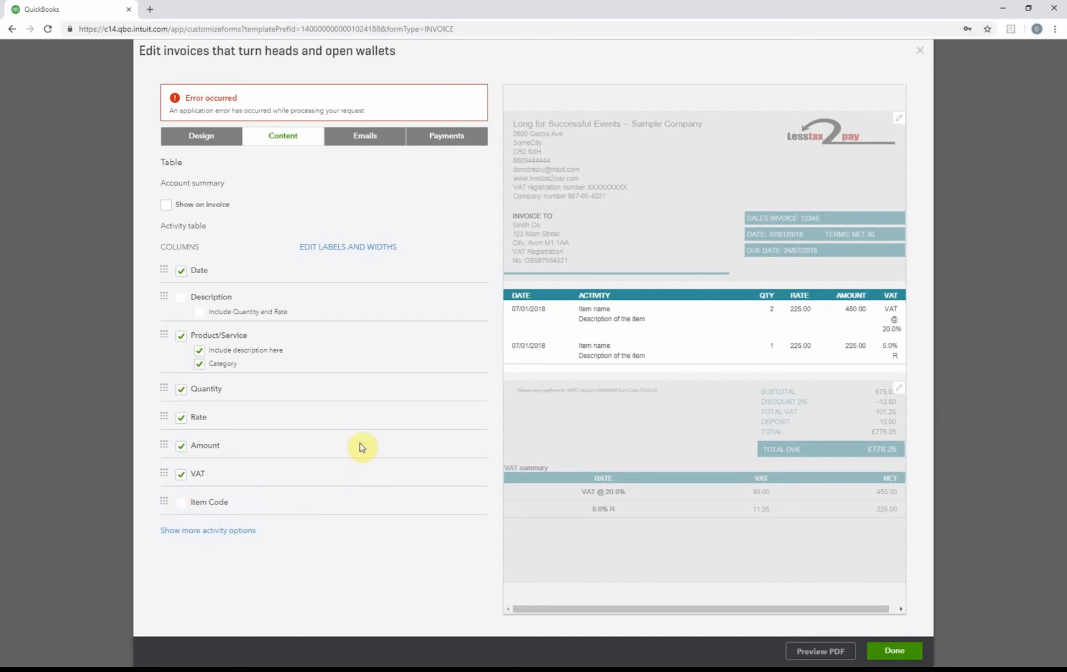
Step: Expand the additional activity table options and examine the billable time and collapse activity rows settings
{"action": "left_click", "coordinate": [230, 533]}
{"action": "scroll", "coordinate": [327, 475], "scroll_direction": "down", "scroll_amount": 1}
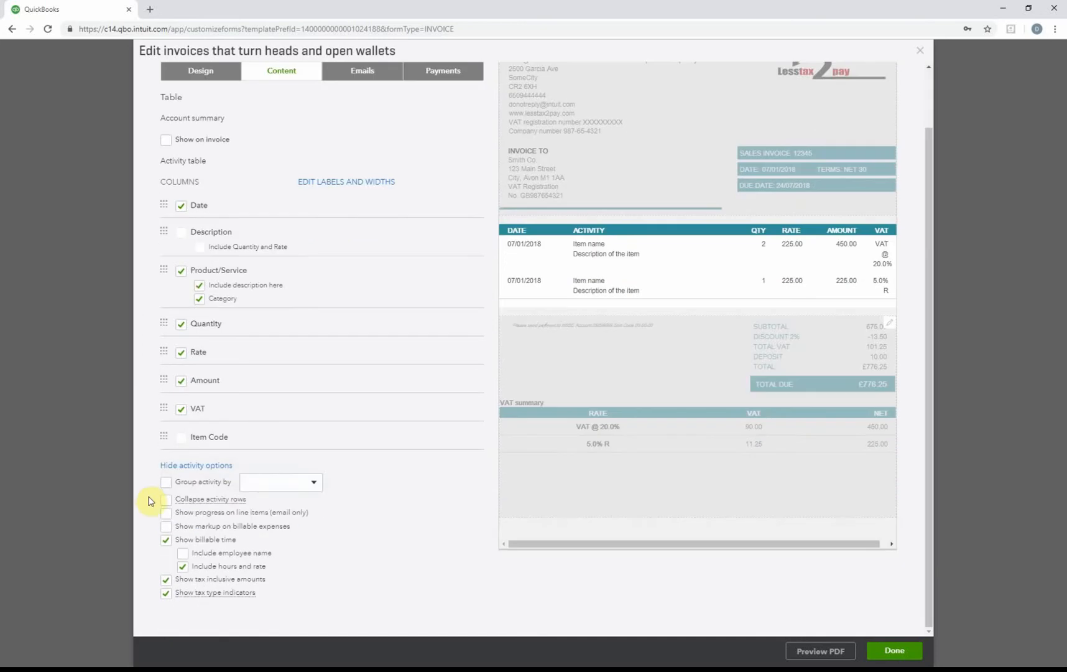
{"action": "left_click", "coordinate": [164, 538]}
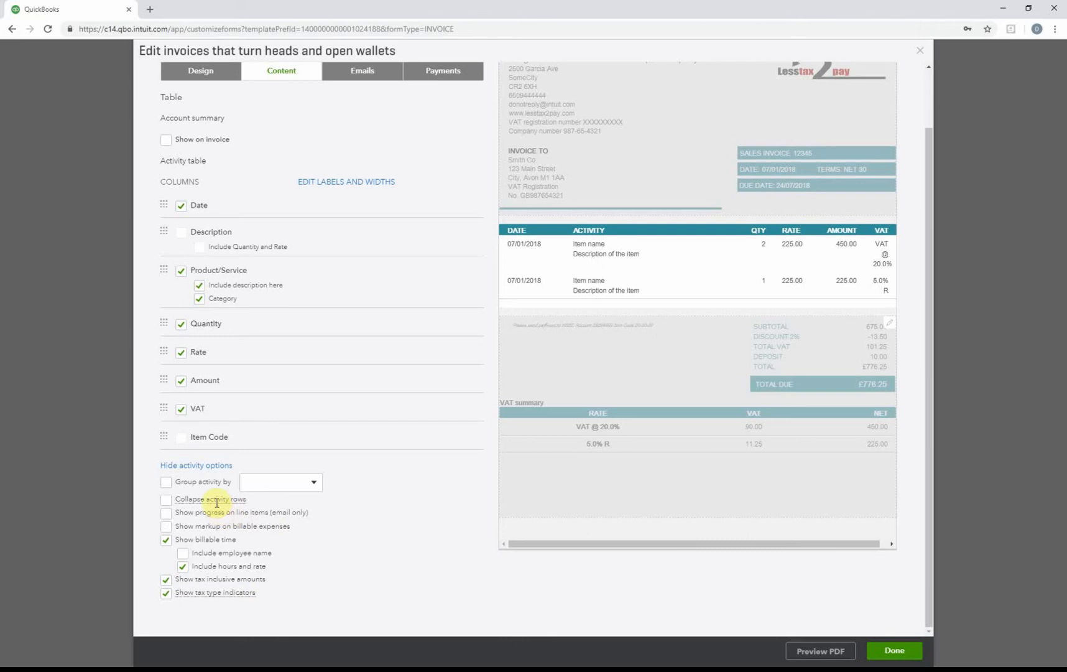
{"action": "mouse_move", "coordinate": [212, 500]}
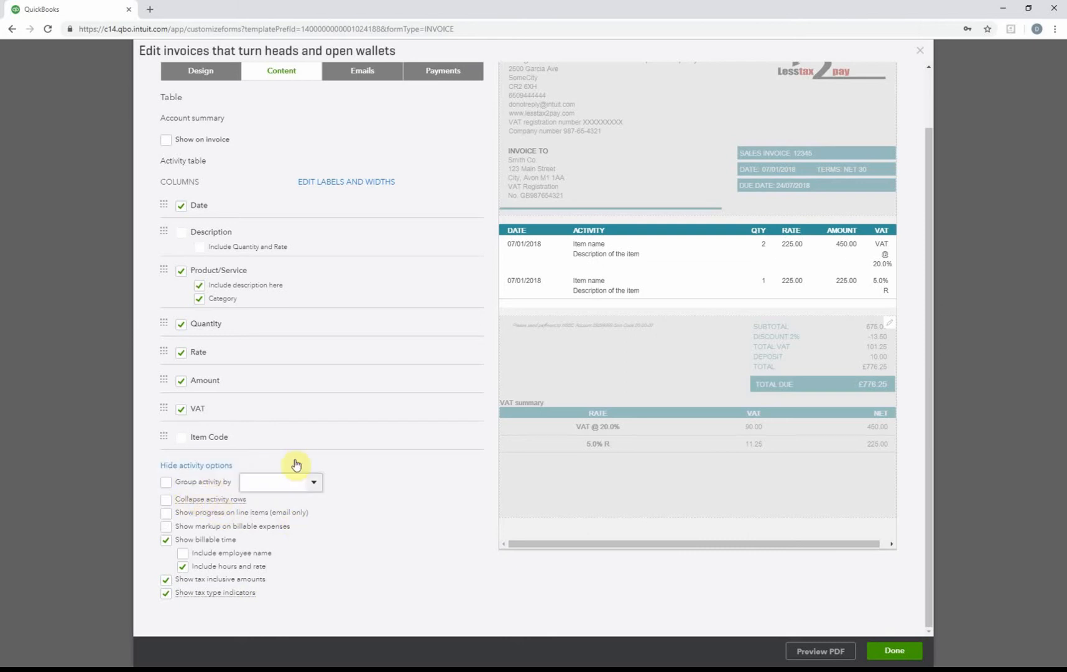
Step: Open the invoice's footer section for editing and remove the Discount line from the totals
{"action": "scroll", "coordinate": [296, 458], "scroll_direction": "up", "scroll_amount": 1}
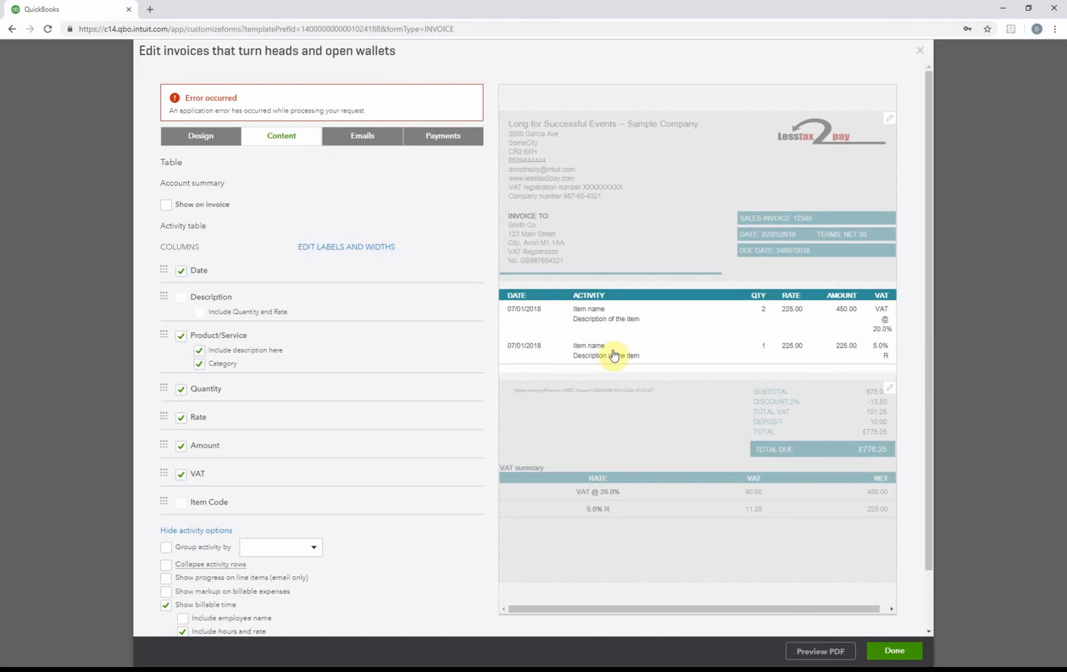
{"action": "left_click", "coordinate": [638, 408]}
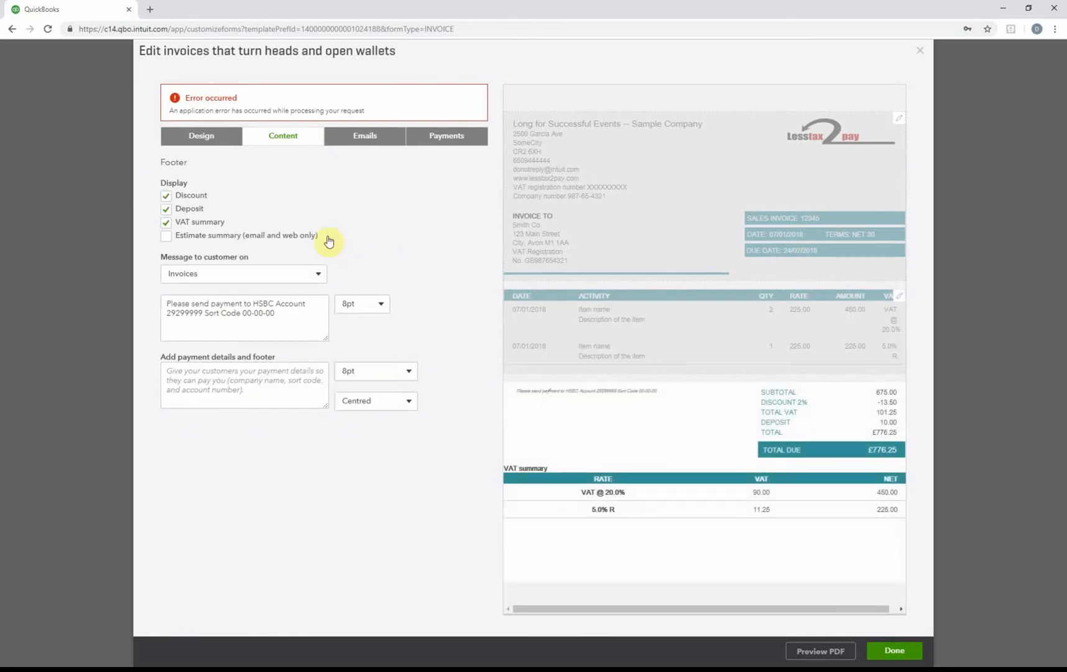
{"action": "left_click", "coordinate": [167, 196]}
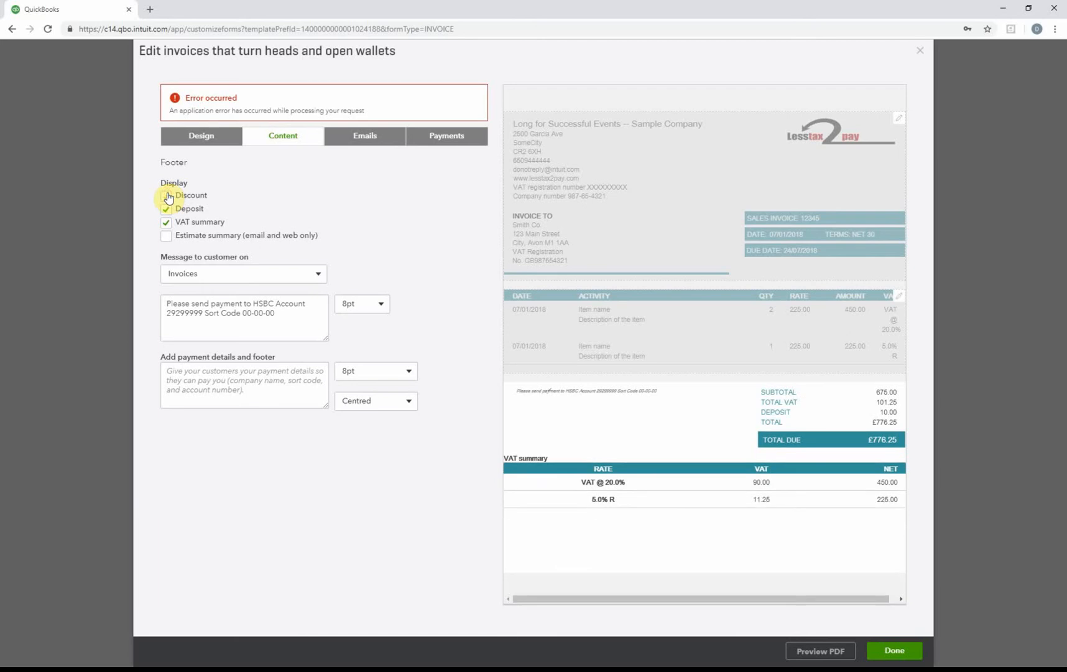
{"action": "left_click", "coordinate": [167, 195]}
{"action": "left_click", "coordinate": [167, 196]}
{"action": "left_click", "coordinate": [167, 196]}
{"action": "left_click", "coordinate": [166, 196]}
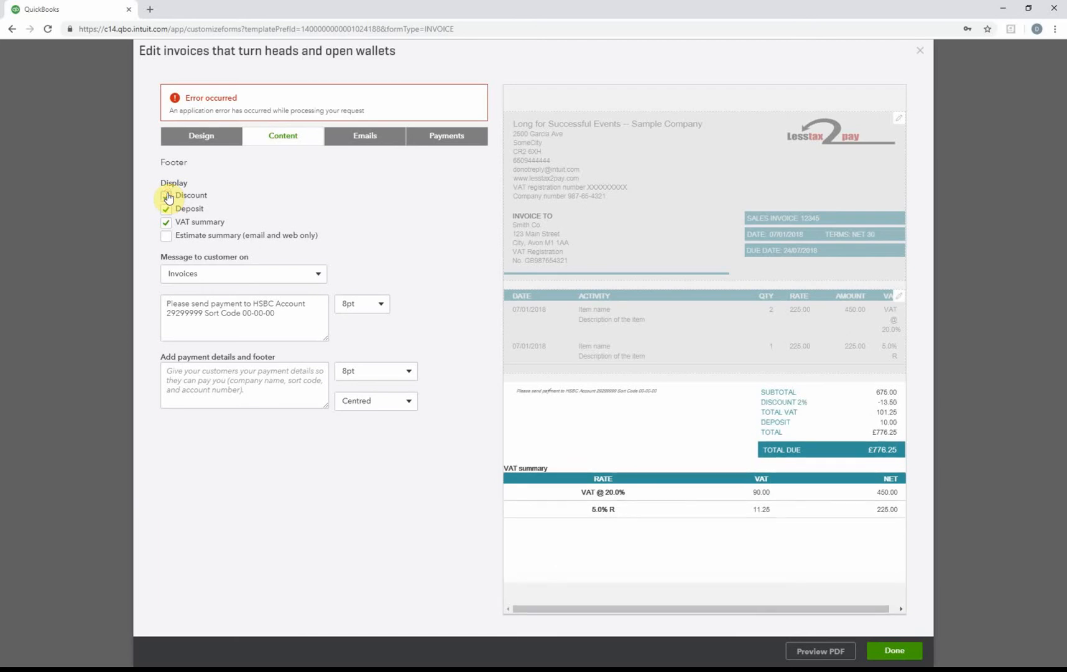
Step: Try switching the footer's Deposit, VAT summary and Estimate summary display options, restoring each one
{"action": "left_click", "coordinate": [167, 210]}
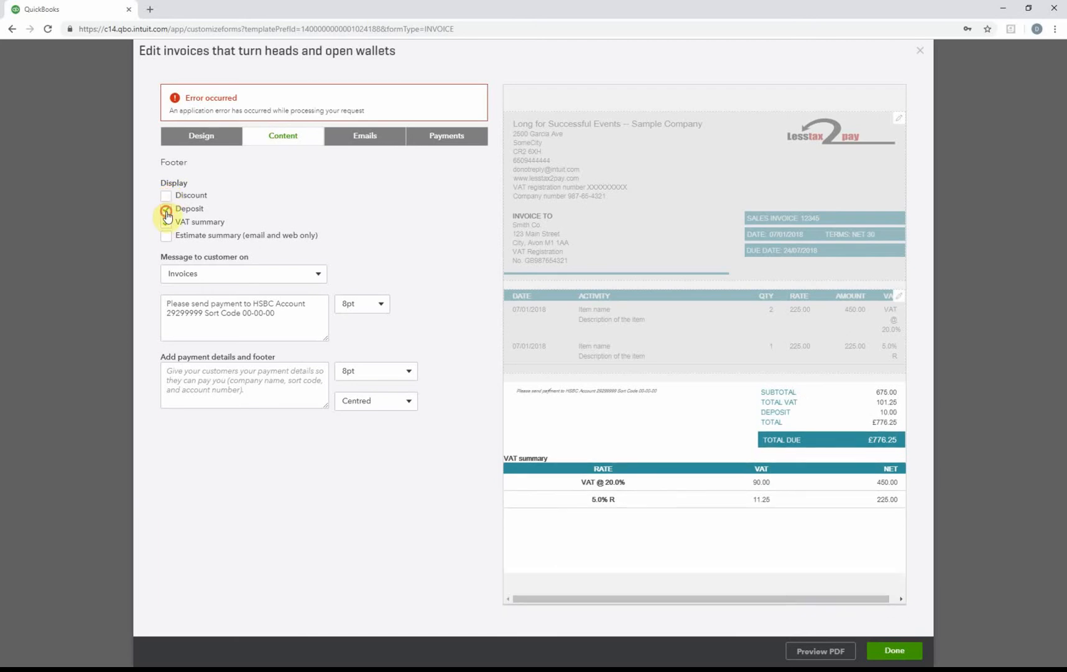
{"action": "left_click", "coordinate": [166, 211]}
{"action": "left_click", "coordinate": [166, 211]}
{"action": "left_click", "coordinate": [166, 211]}
{"action": "left_click", "coordinate": [166, 222]}
{"action": "left_click", "coordinate": [168, 224]}
{"action": "left_click", "coordinate": [166, 237]}
{"action": "left_click", "coordinate": [166, 238]}
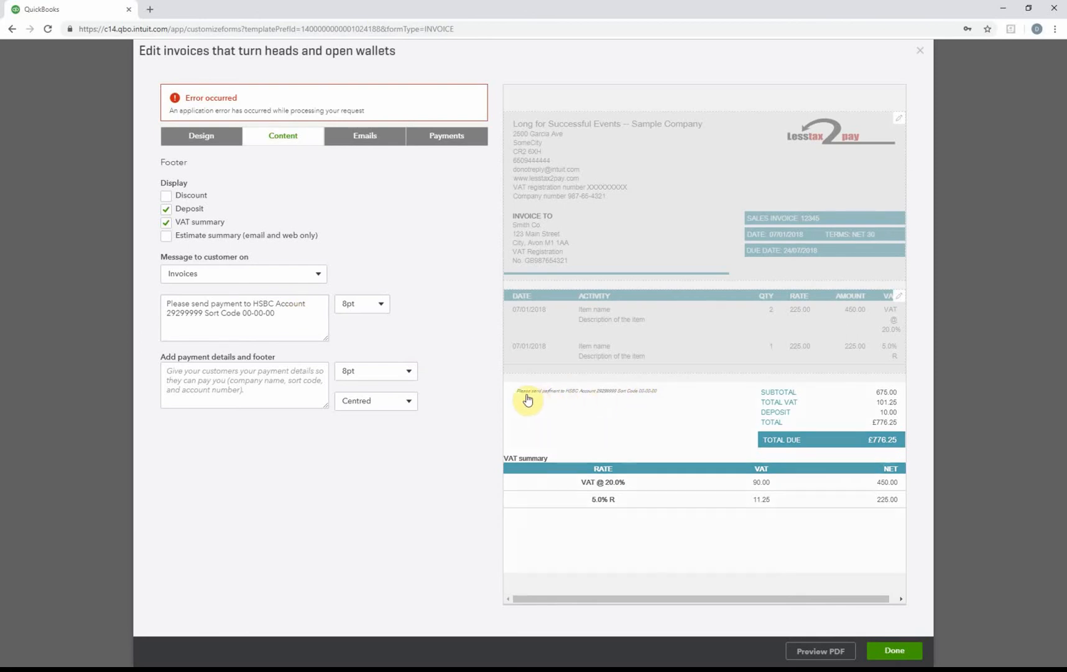
Step: Enter "Please Pay to Lloyds" as the first line of the payment details and footer text
{"action": "left_click", "coordinate": [196, 378]}
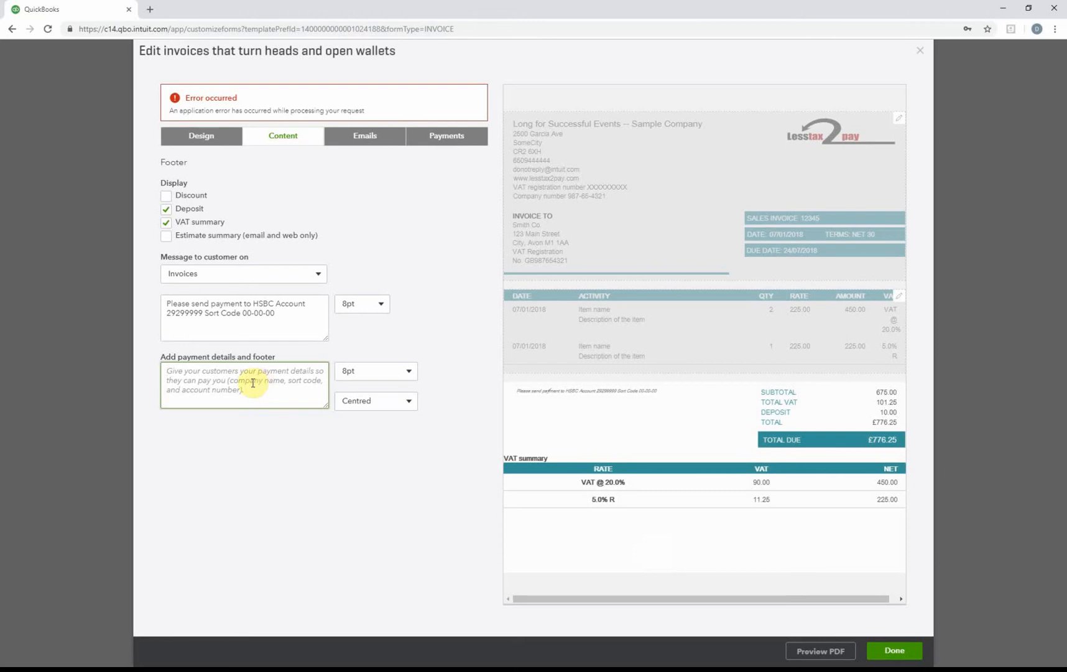
{"action": "type", "text": "Please"}
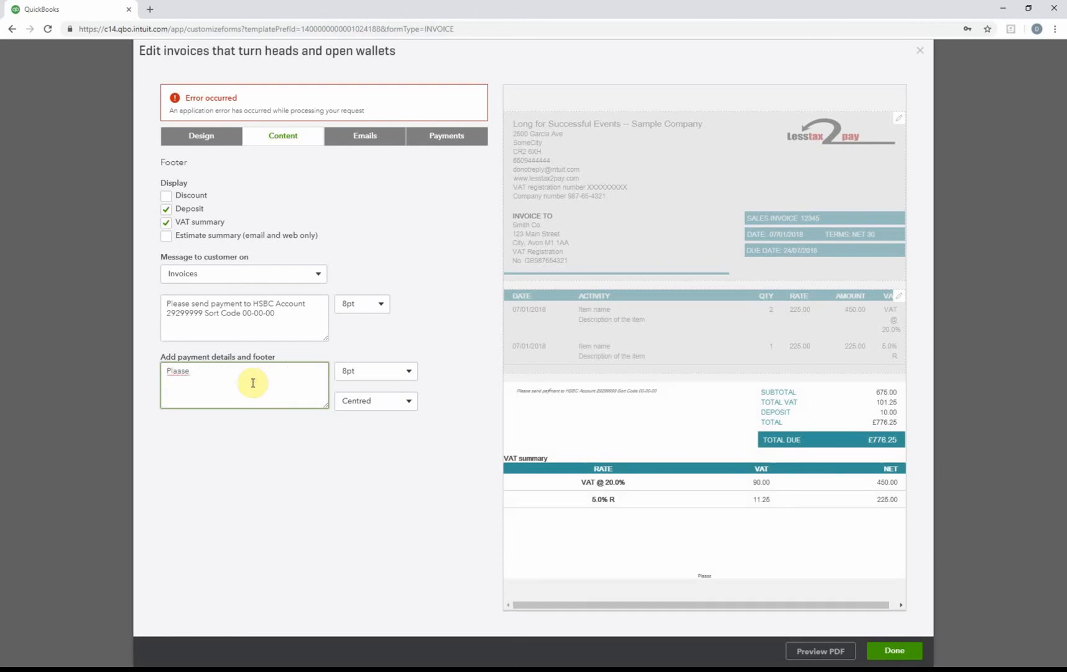
{"action": "key", "text": "BackSpace"}
{"action": "key", "text": "BackSpace"}
{"action": "key", "text": "BackSpace"}
{"action": "key", "text": "BackSpace"}
{"action": "key", "text": "BackSpace"}
{"action": "type", "text": "ease Pay to "}
{"action": "type", "text": "Lloy"}
{"action": "type", "text": "ds "}
Step: Add separate footer lines for Account Name: Lesstax2pay, the bank account number and the sort code
{"action": "type", "text": "Aco"}
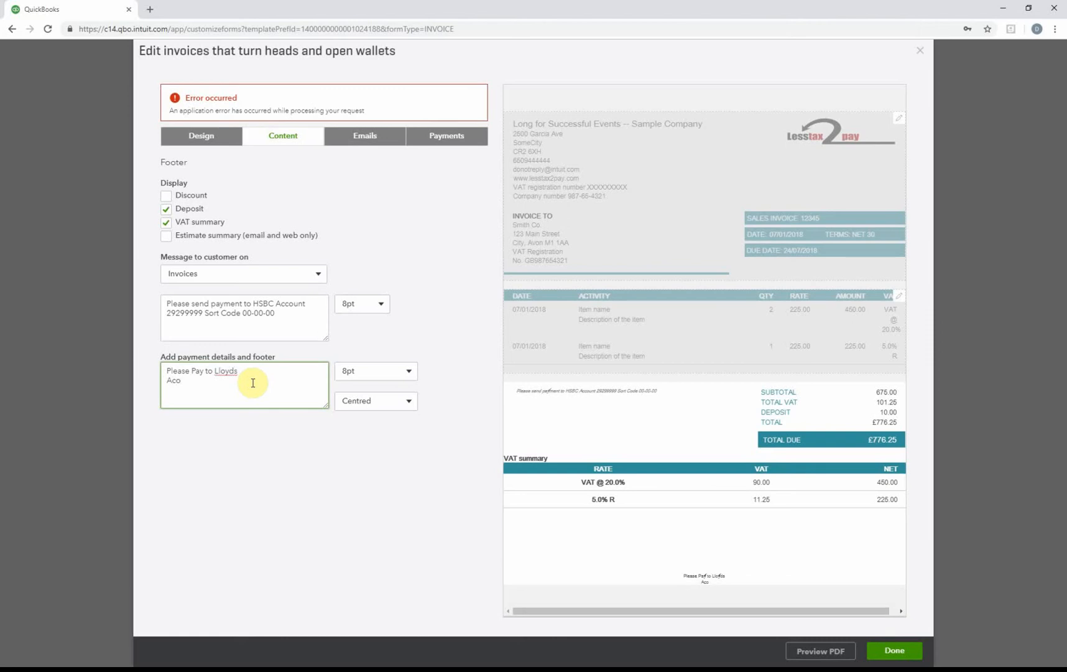
{"action": "key", "text": "BackSpace"}
{"action": "type", "text": "count Name: Lesstax2pay"}
{"action": "key", "text": "Return"}
{"action": "type", "text": "Account "}
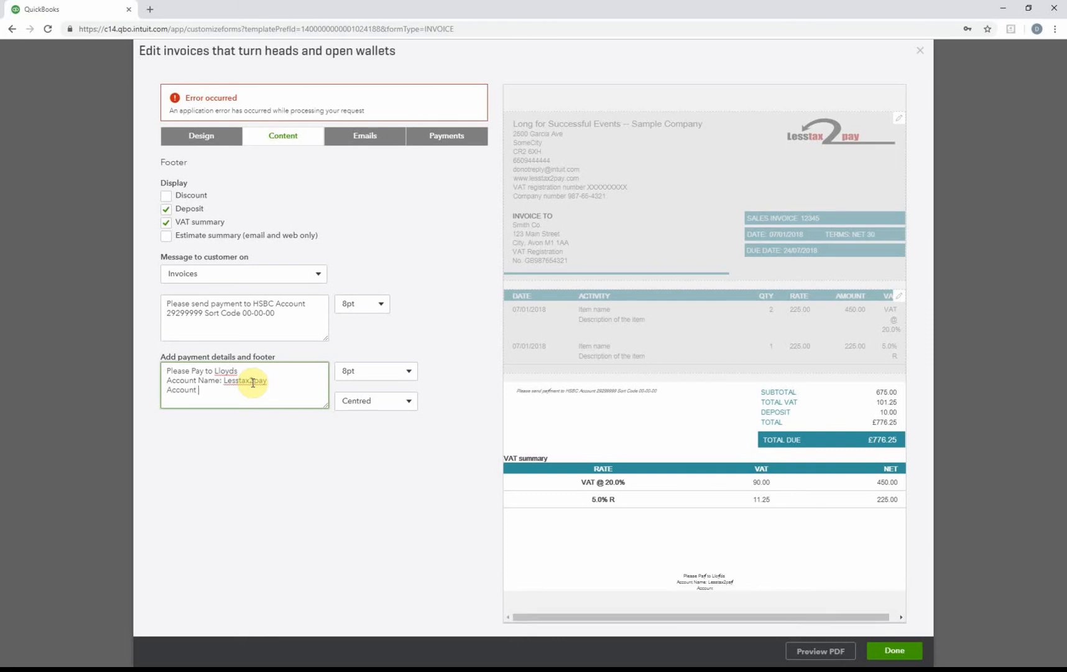
{"action": "type", "text": "No: 00000000"}
{"action": "key", "text": "Return"}
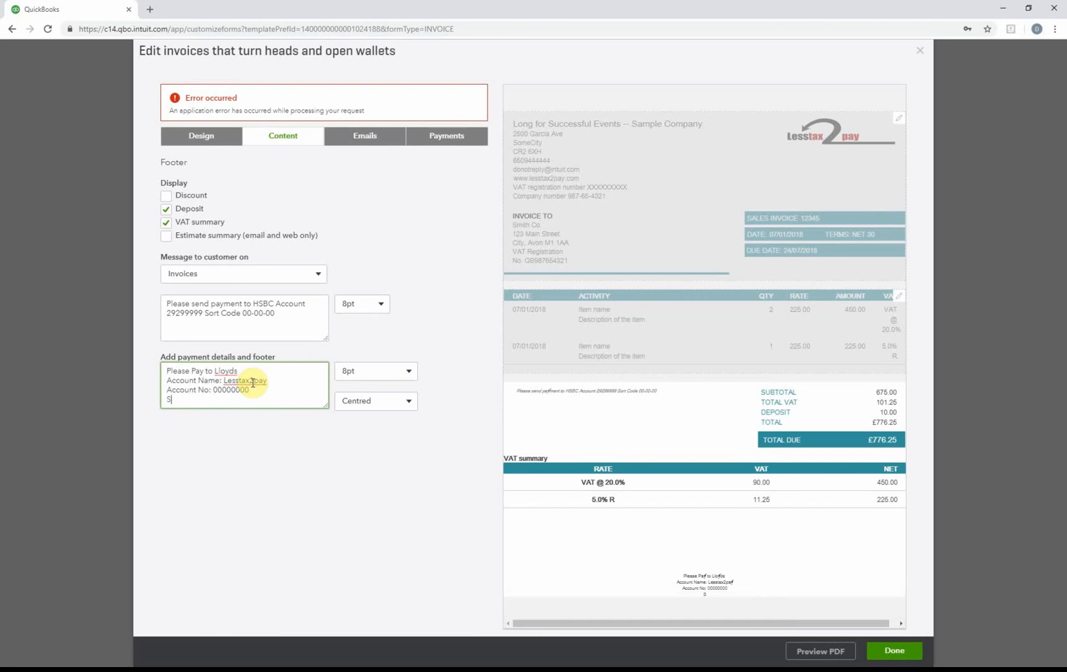
{"action": "type", "text": "Sort Code: 00-00-00"}
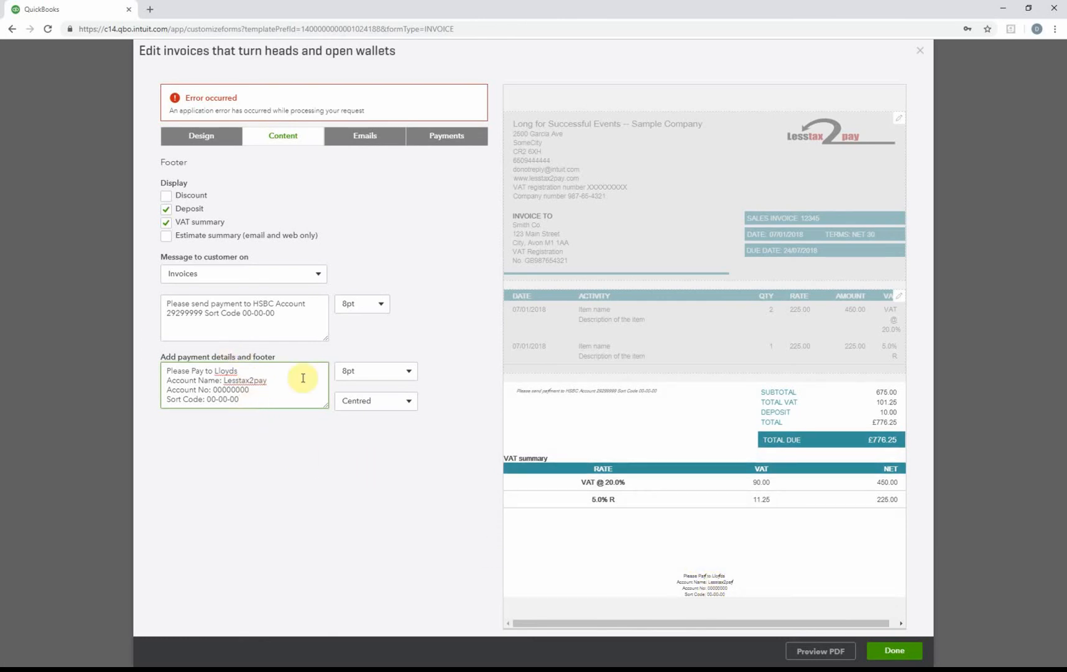
Step: Set the payment details footer to 12pt, keeping it centred, and check the form choices for the customer message
{"action": "left_click", "coordinate": [357, 371]}
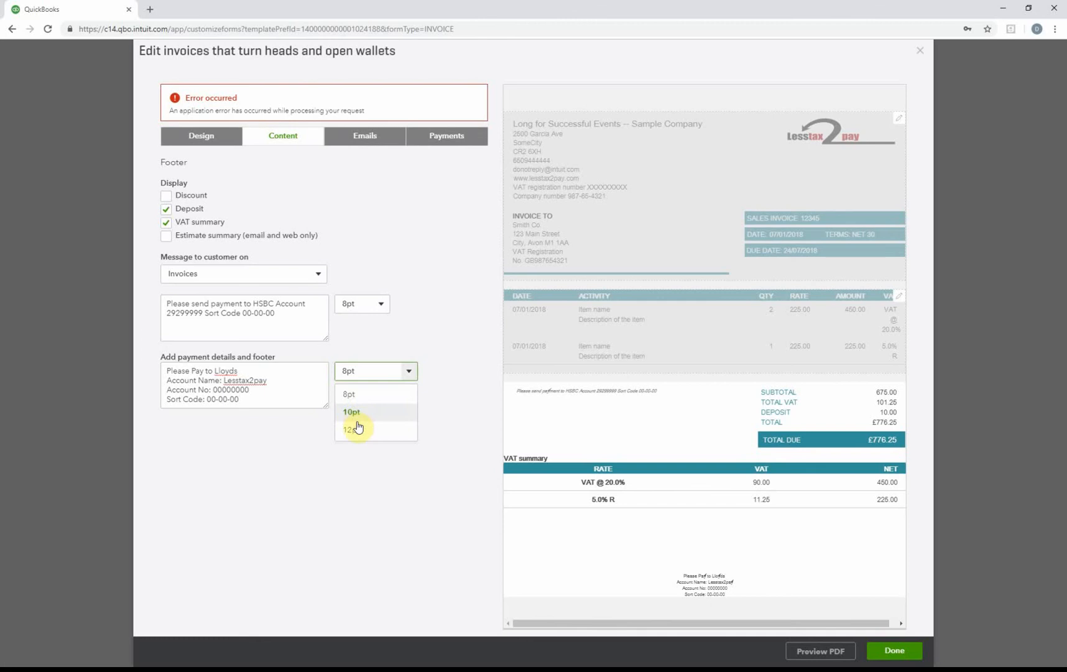
{"action": "left_click", "coordinate": [356, 430]}
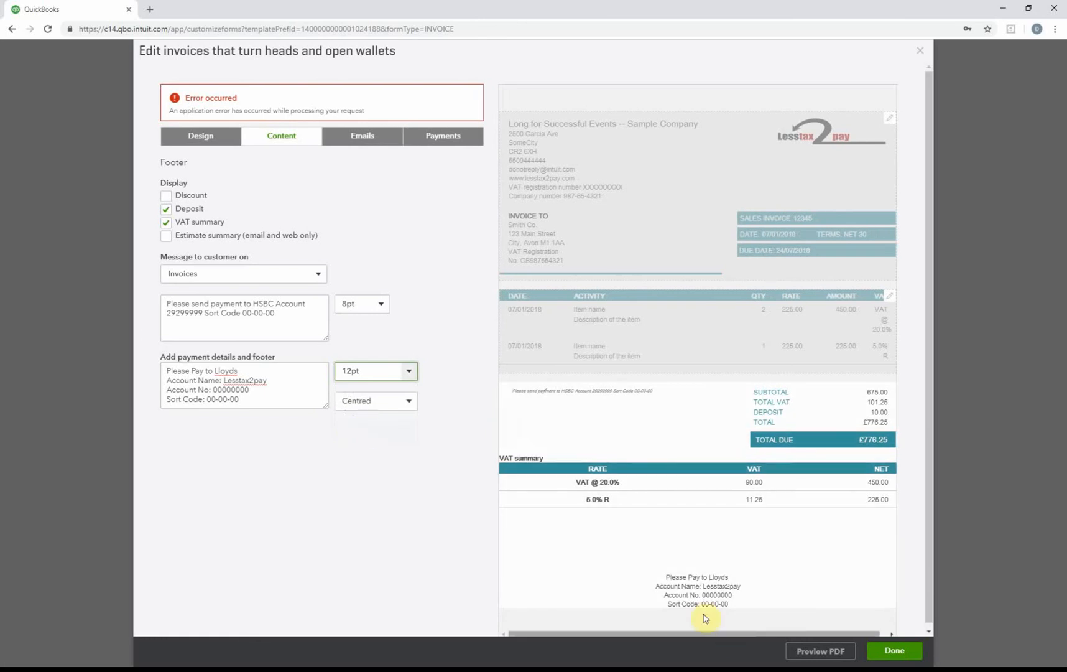
{"action": "left_click", "coordinate": [408, 400]}
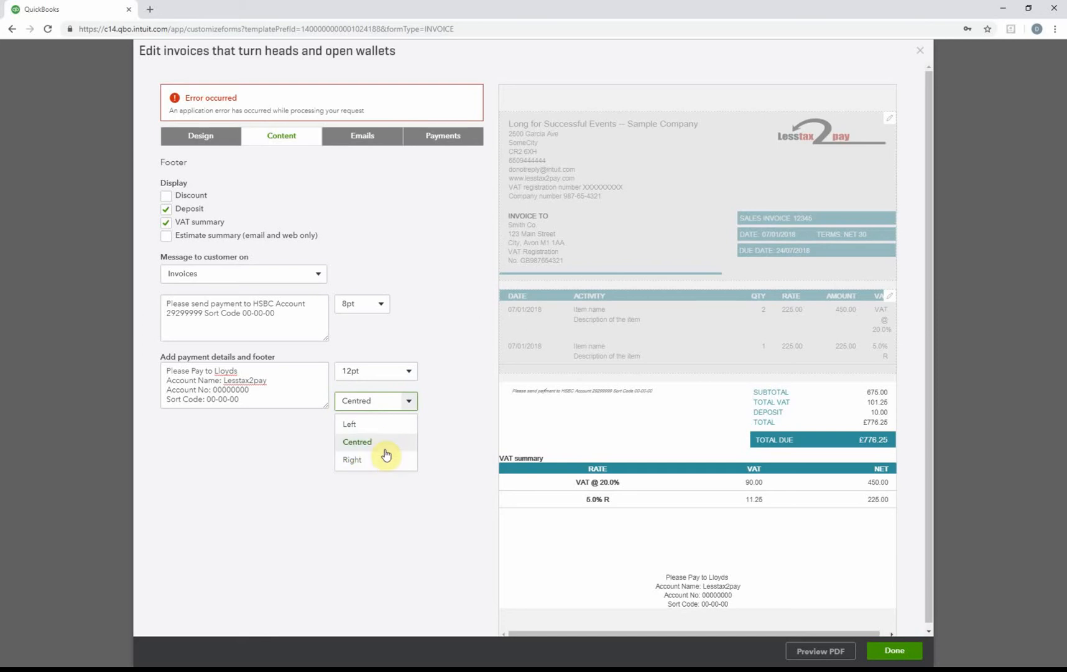
{"action": "left_click", "coordinate": [449, 433]}
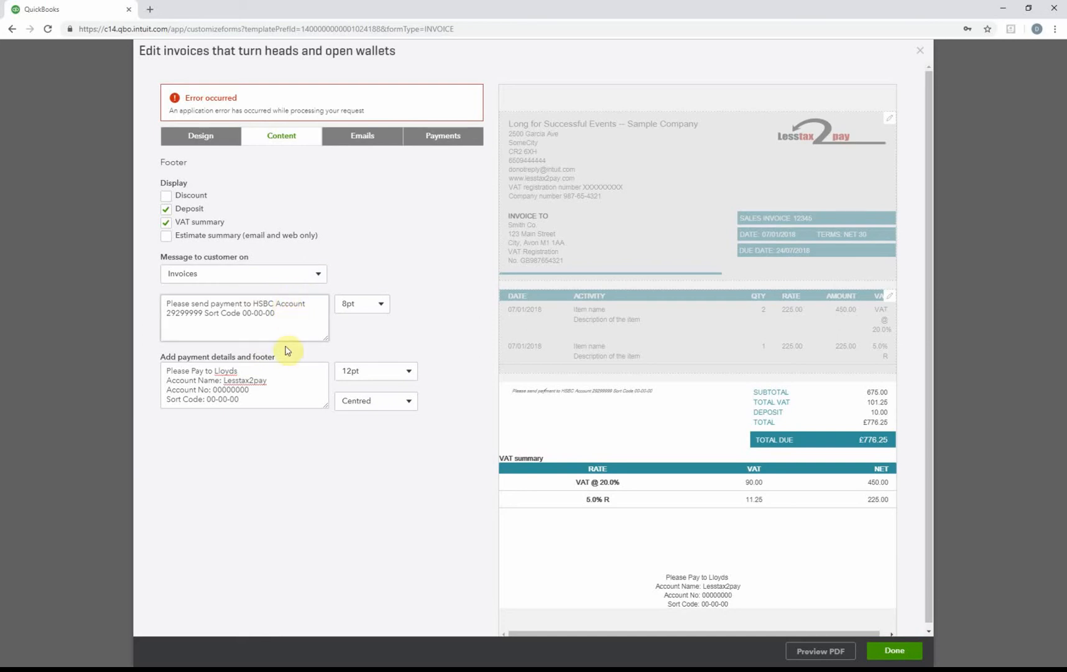
{"action": "left_click", "coordinate": [317, 275]}
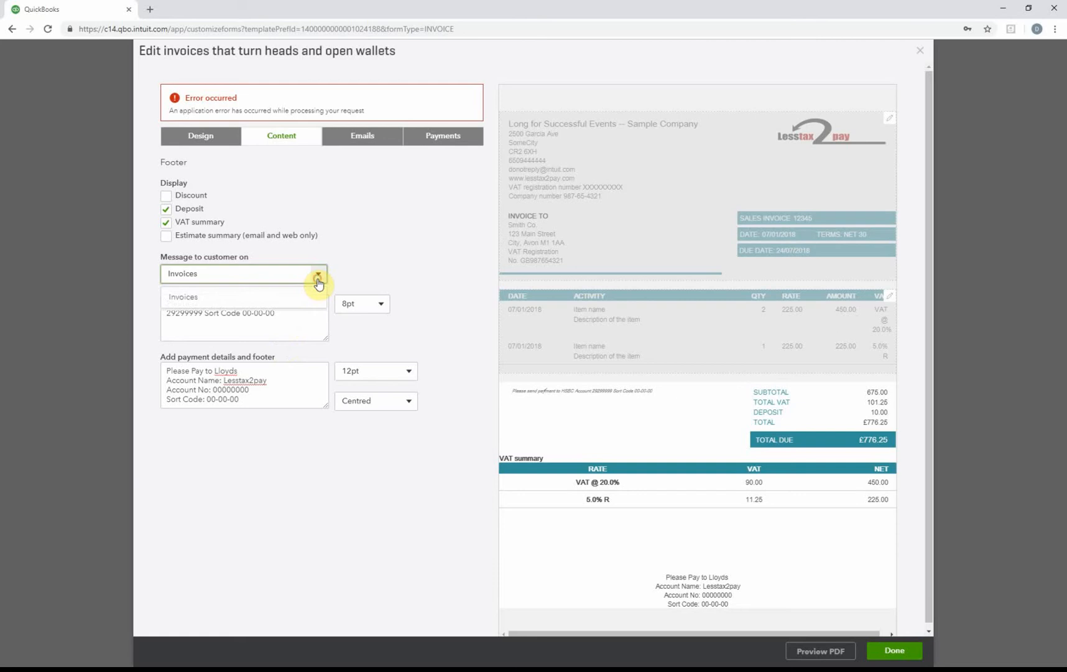
{"action": "left_click", "coordinate": [316, 275]}
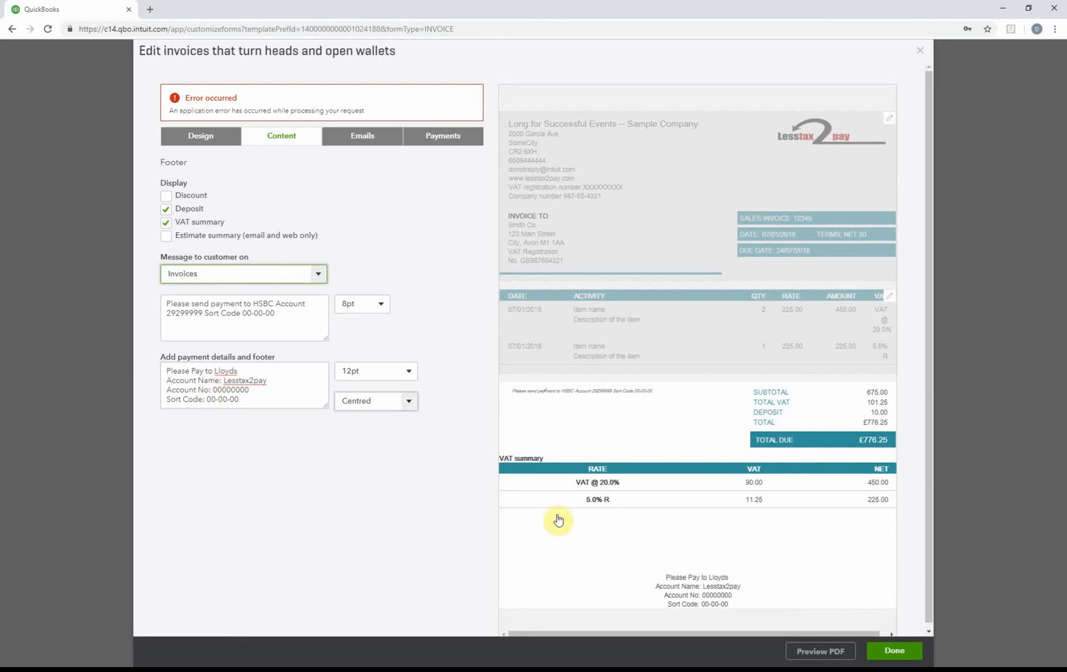
Step: Open the invoice email settings and examine the standard email's subject and message to customer
{"action": "left_click", "coordinate": [364, 138]}
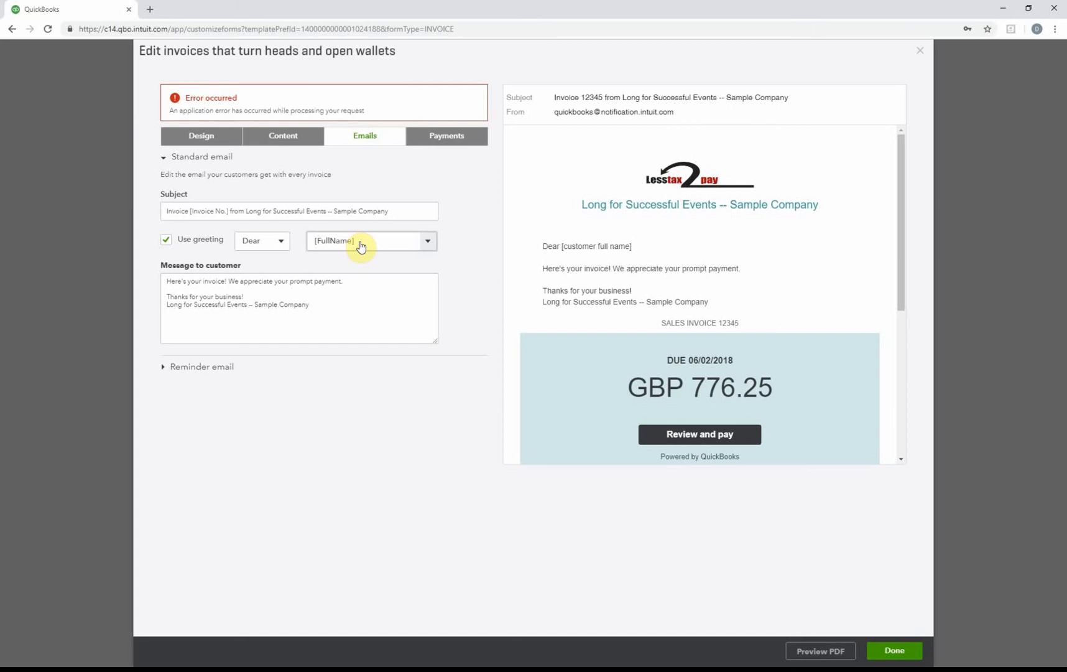
{"action": "left_click", "coordinate": [210, 211]}
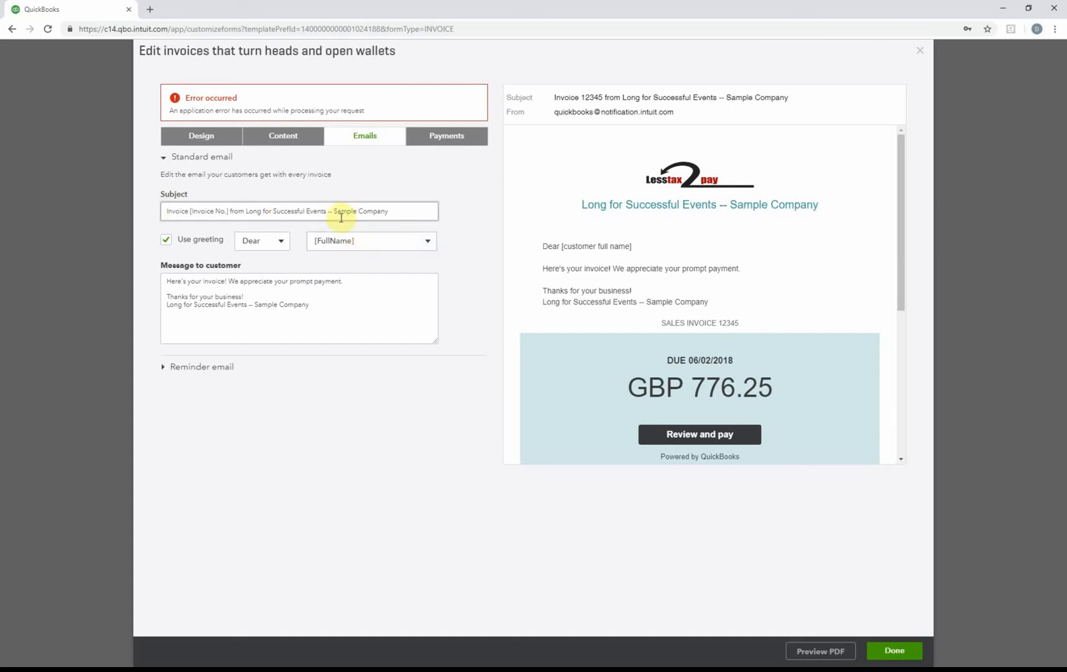
{"action": "left_click", "coordinate": [365, 312]}
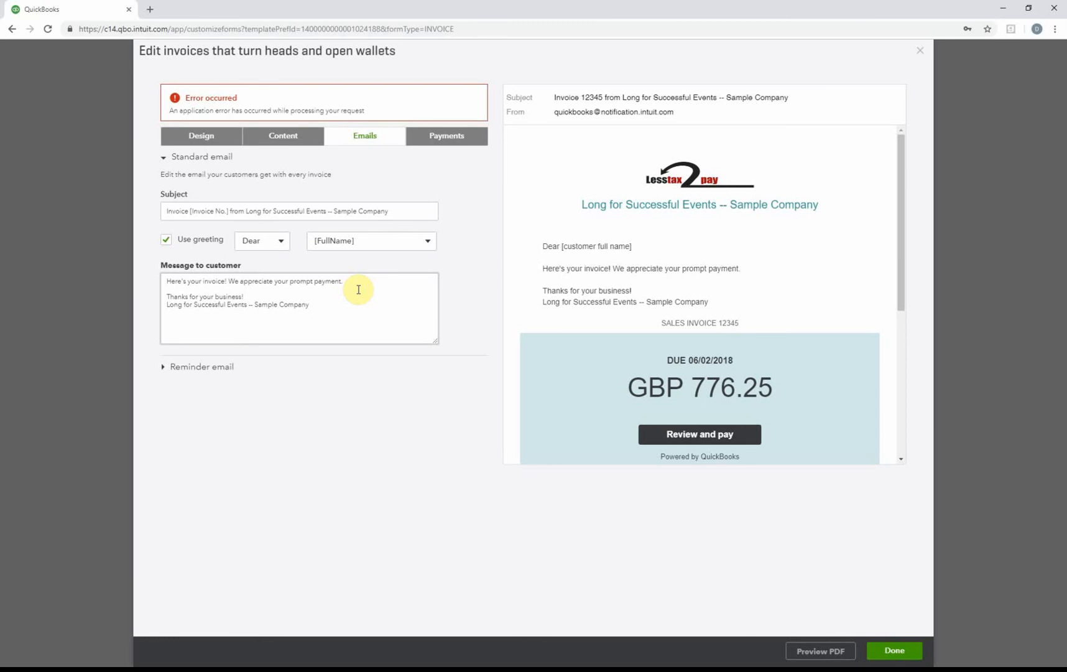
Step: Add "We accept payments by Bank Transfer - Debit Card / Credit Card or even DD" to the reminder email's customer message
{"action": "left_click", "coordinate": [188, 366]}
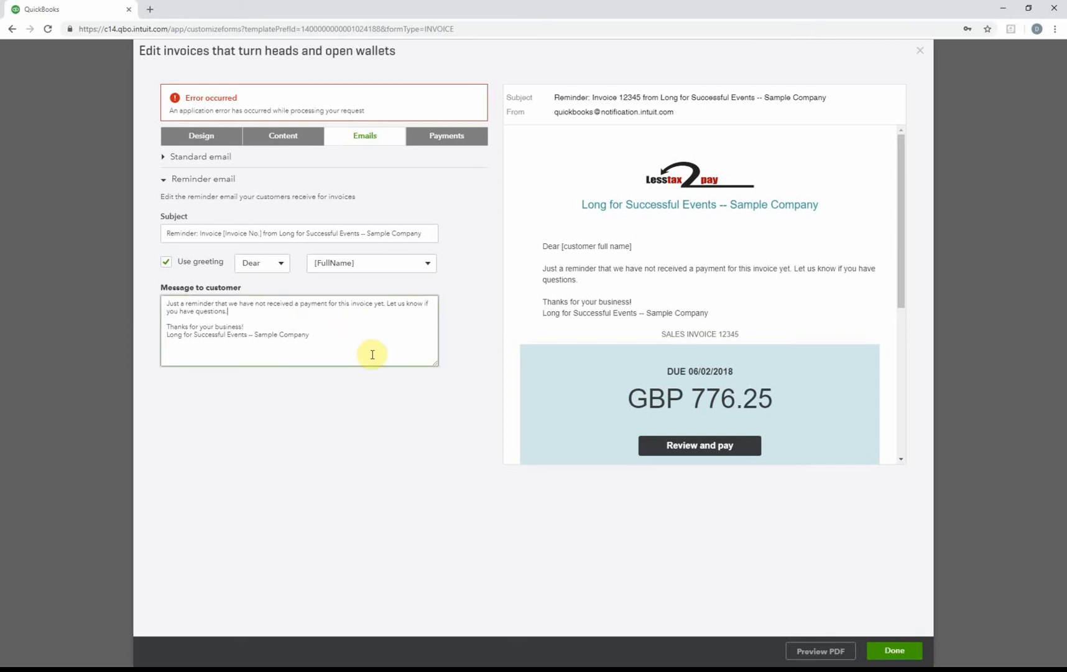
{"action": "key", "text": "Return"}
{"action": "type", "text": "We a"}
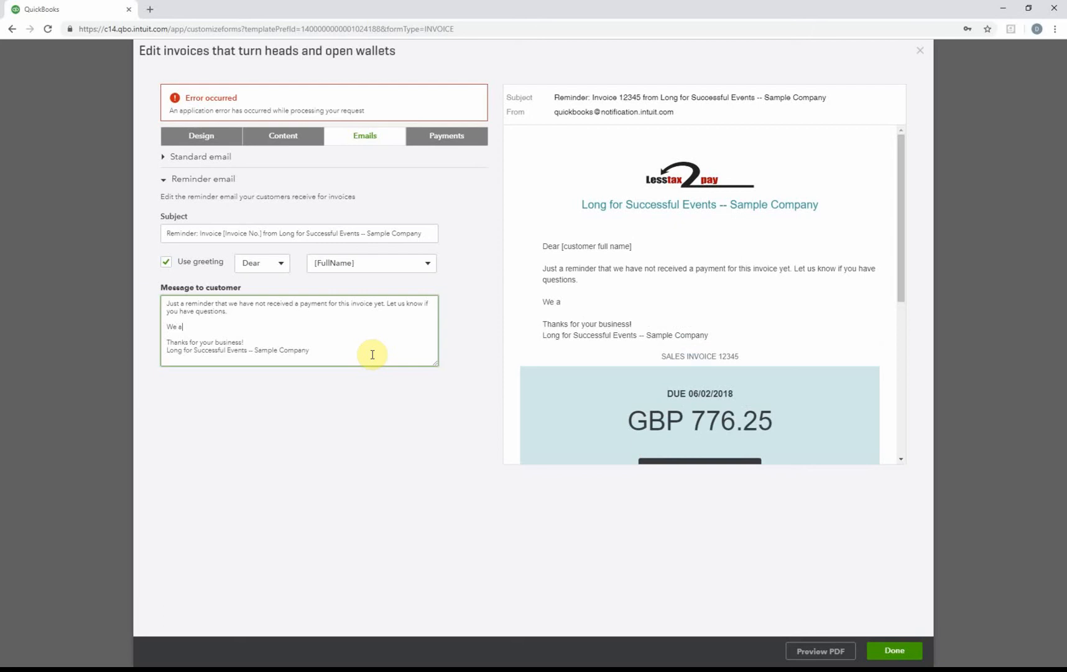
{"action": "type", "text": "ccept [ayments by Bank Trans"}
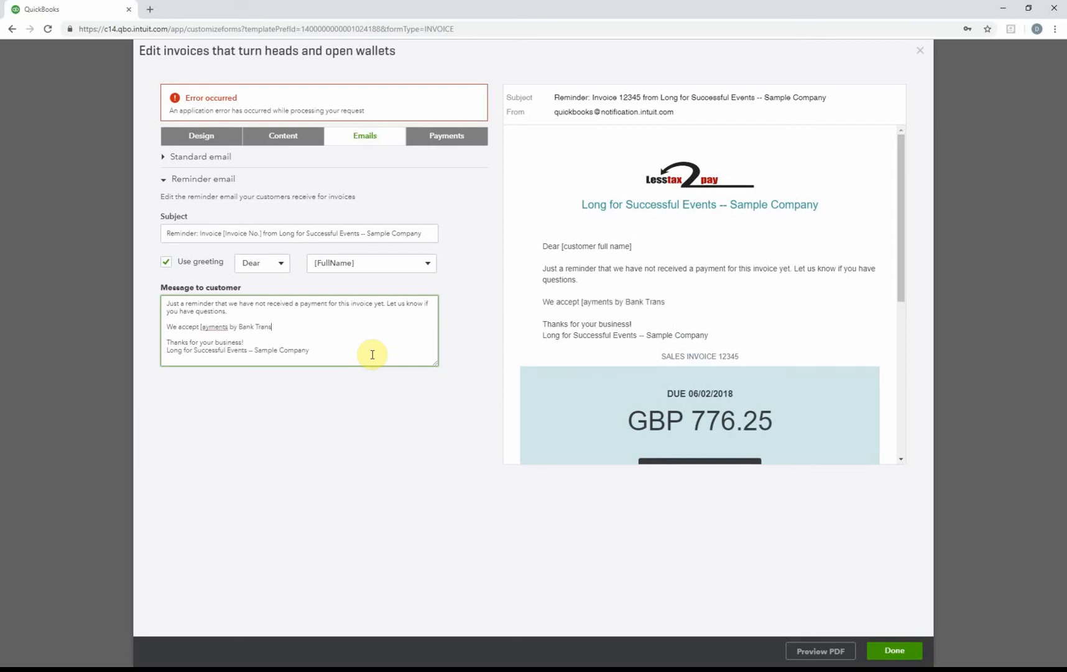
{"action": "type", "text": "fer - Debit Card / Credi"}
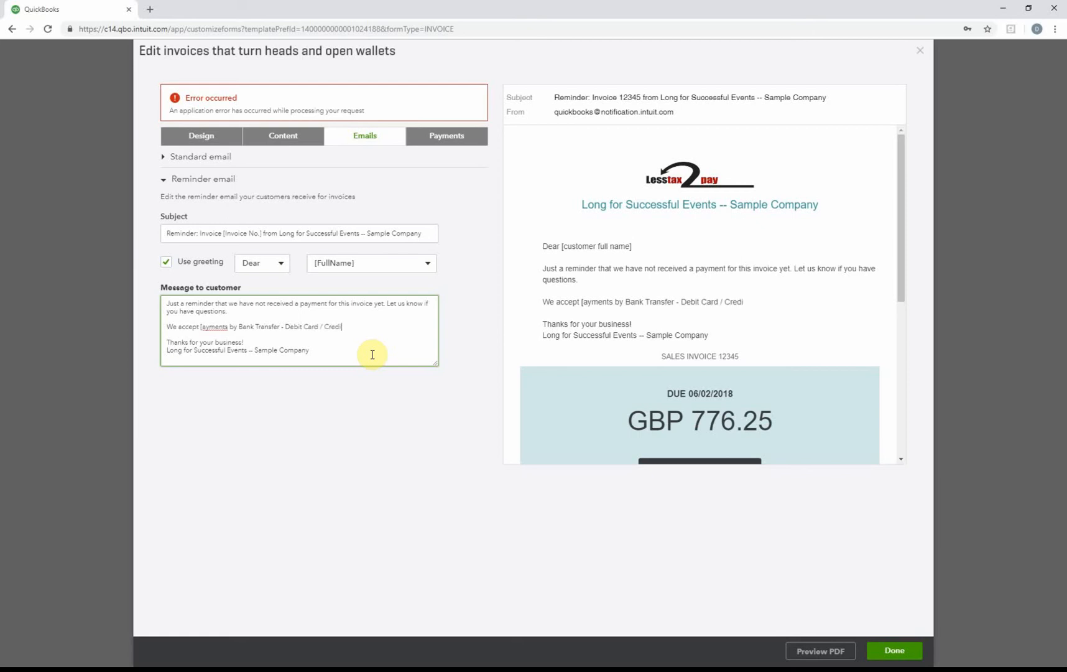
{"action": "type", "text": "t Card or even DD"}
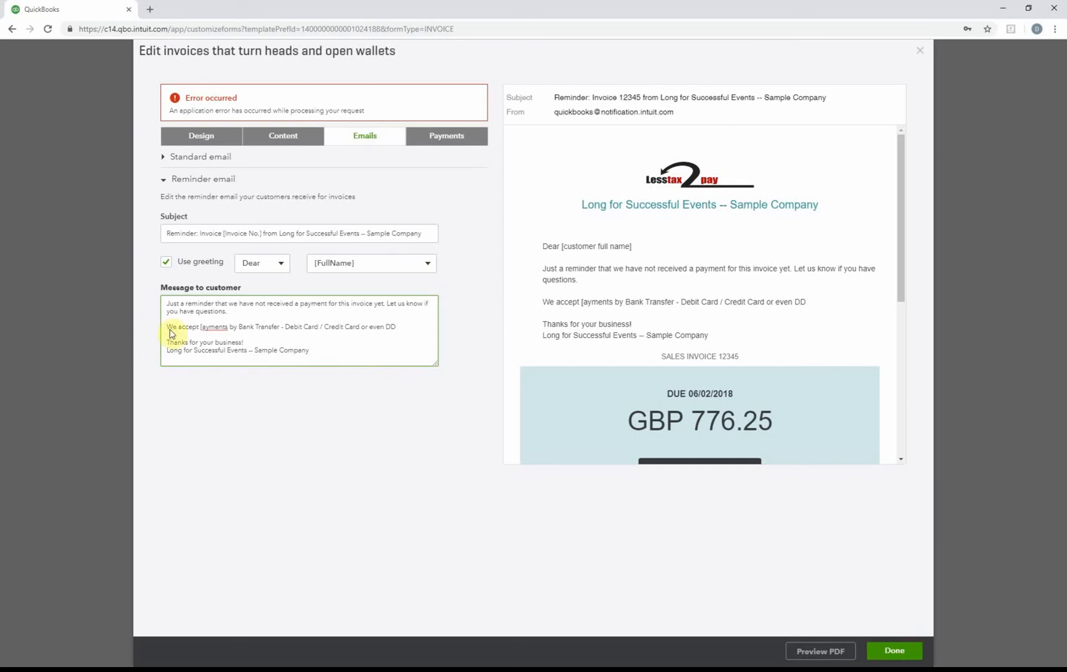
{"action": "left_click", "coordinate": [202, 327]}
{"action": "key", "text": "BackSpace"}
{"action": "type", "text": "p"}
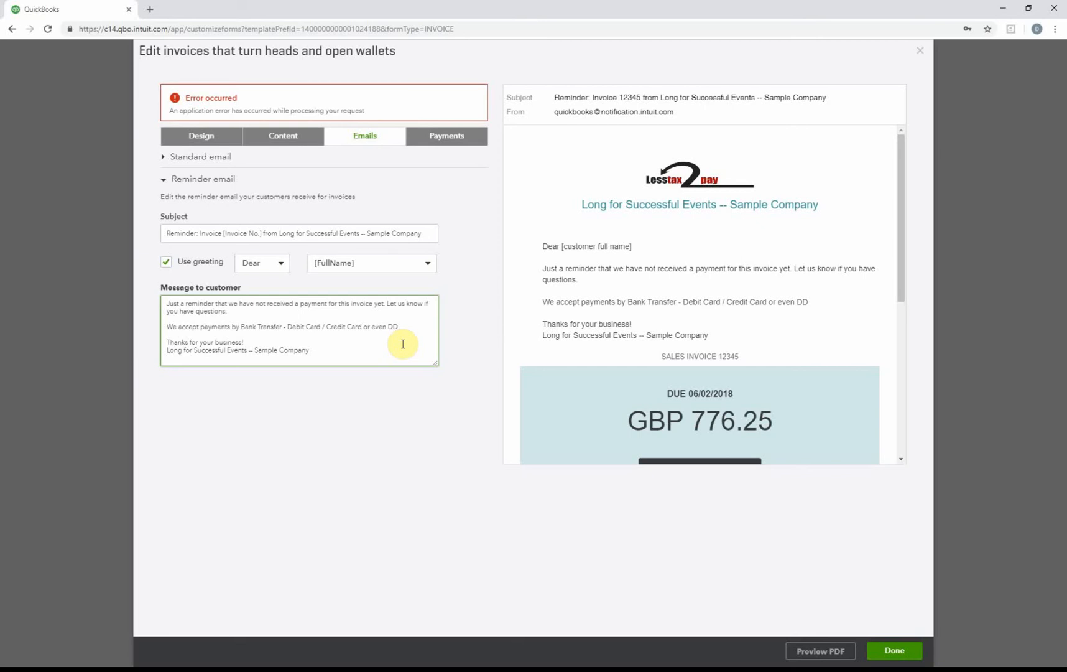
Step: Open the invoice payment options and try enabling Direct Debit, leaving it off
{"action": "left_click", "coordinate": [443, 143]}
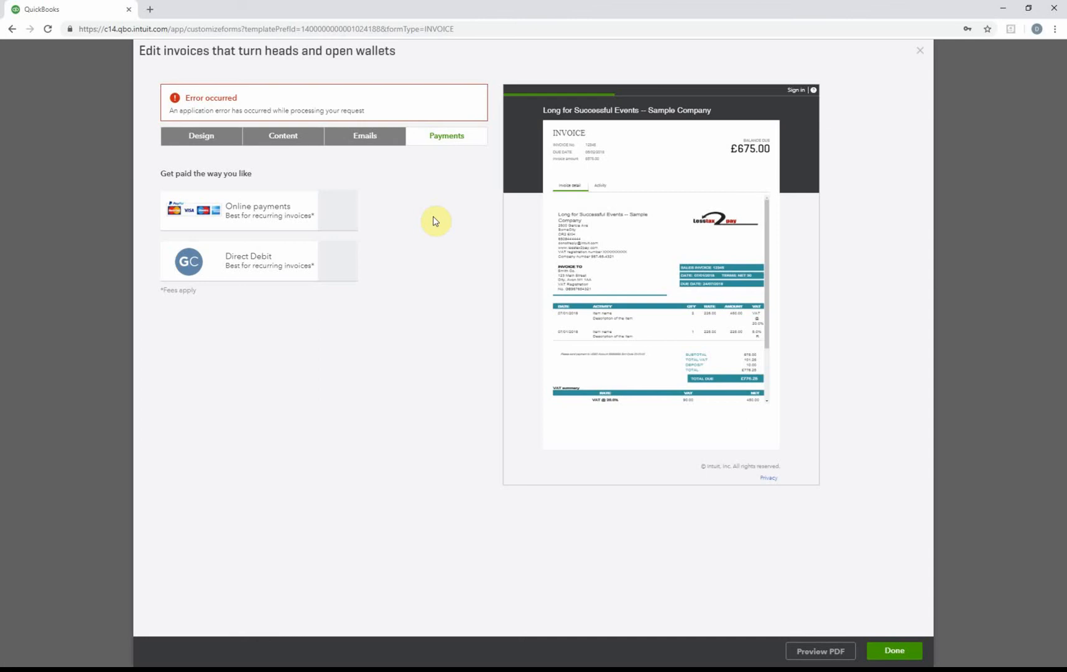
{"action": "left_click", "coordinate": [336, 260]}
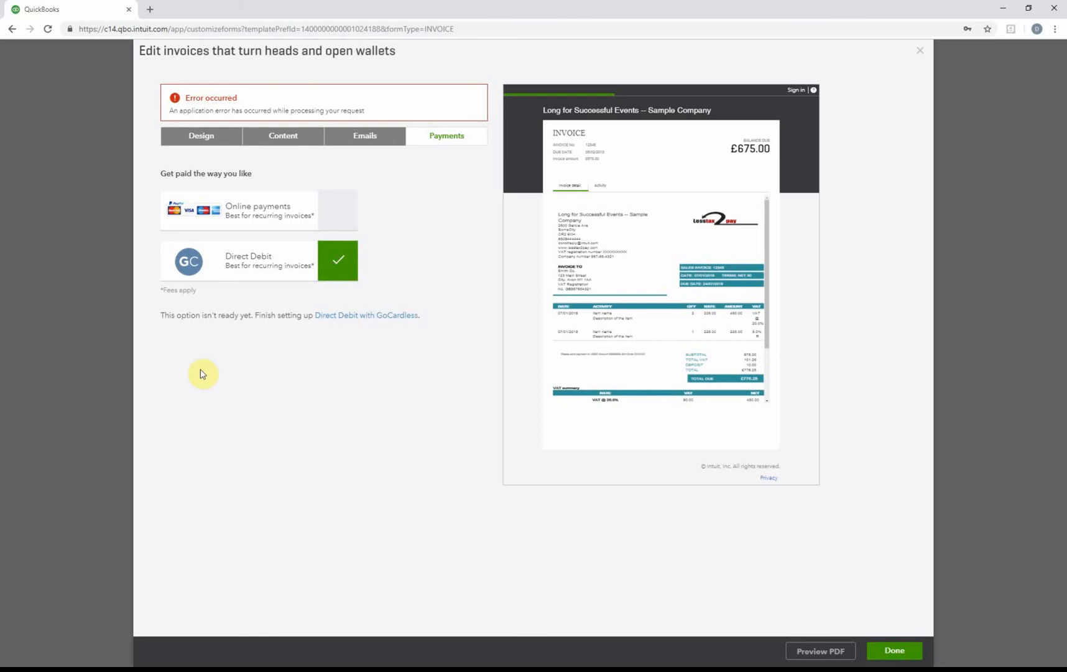
{"action": "left_click", "coordinate": [339, 258]}
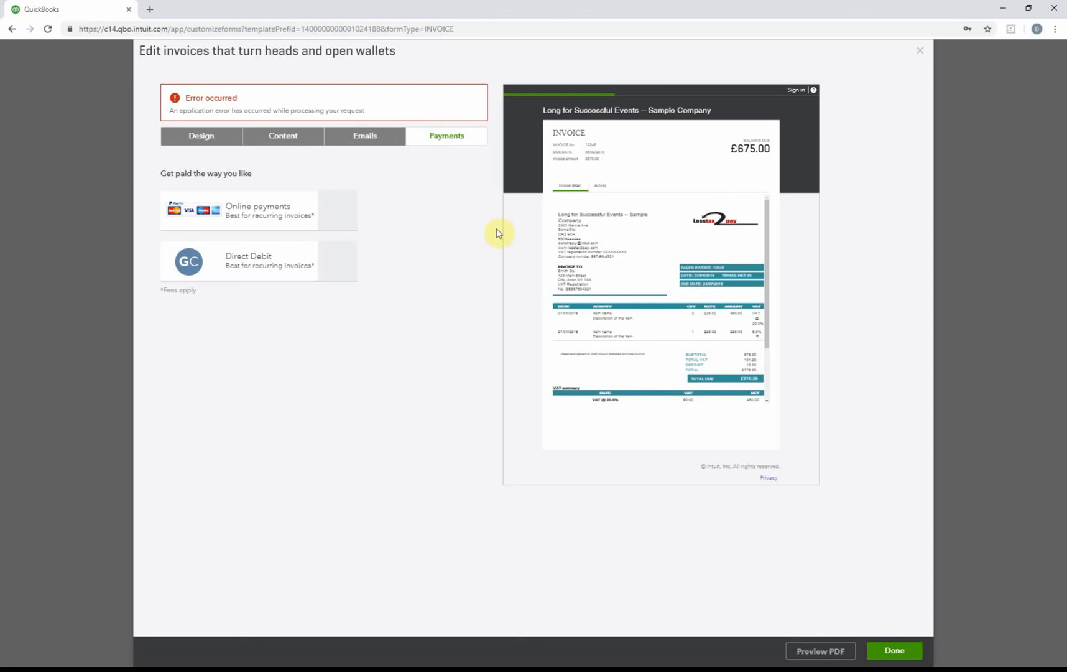
Step: Exit the invoice template editor without saving the changes and return to the company dashboard
{"action": "left_click", "coordinate": [920, 50]}
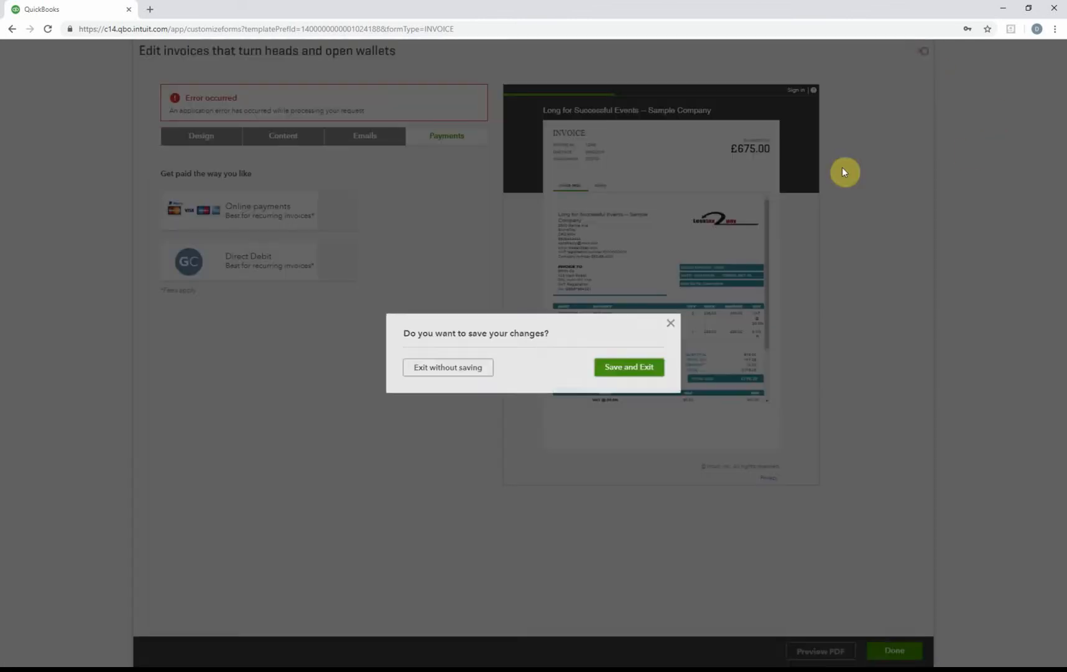
{"action": "left_click", "coordinate": [470, 373]}
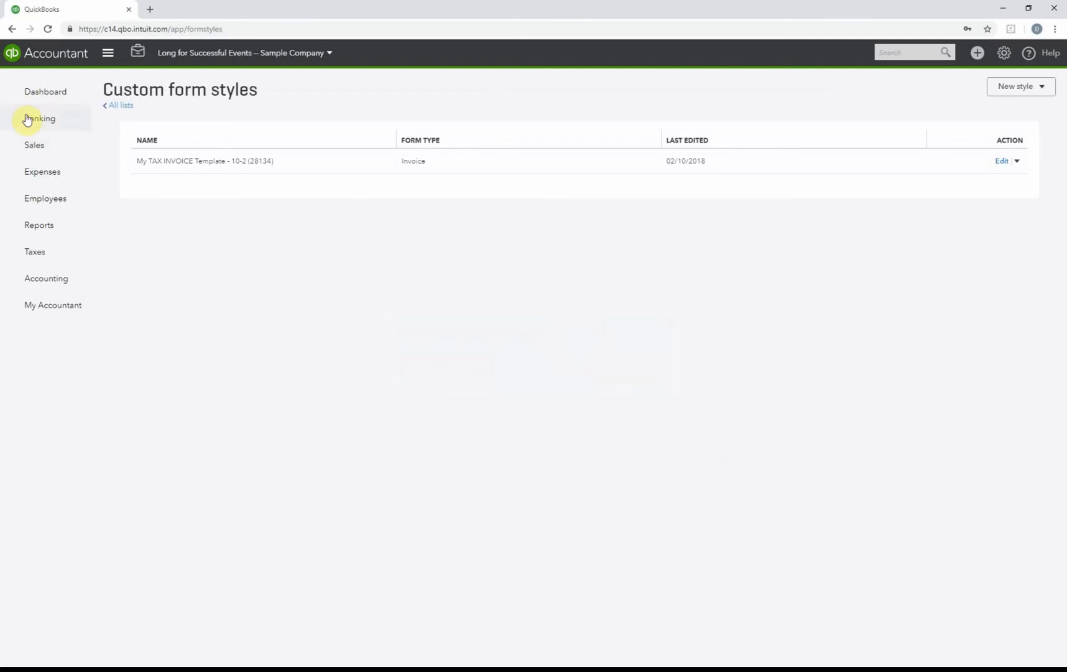
{"action": "left_click", "coordinate": [42, 100]}
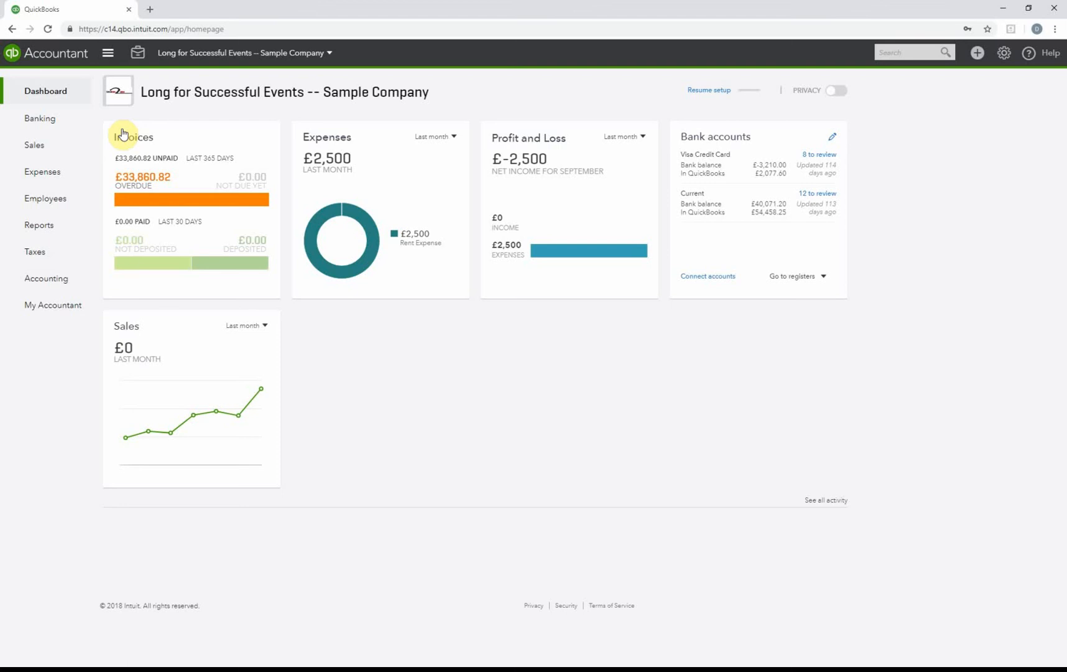
Step: Open Account and Settings to review the company details, closing it to return to the dashboard
{"action": "left_click", "coordinate": [1004, 52]}
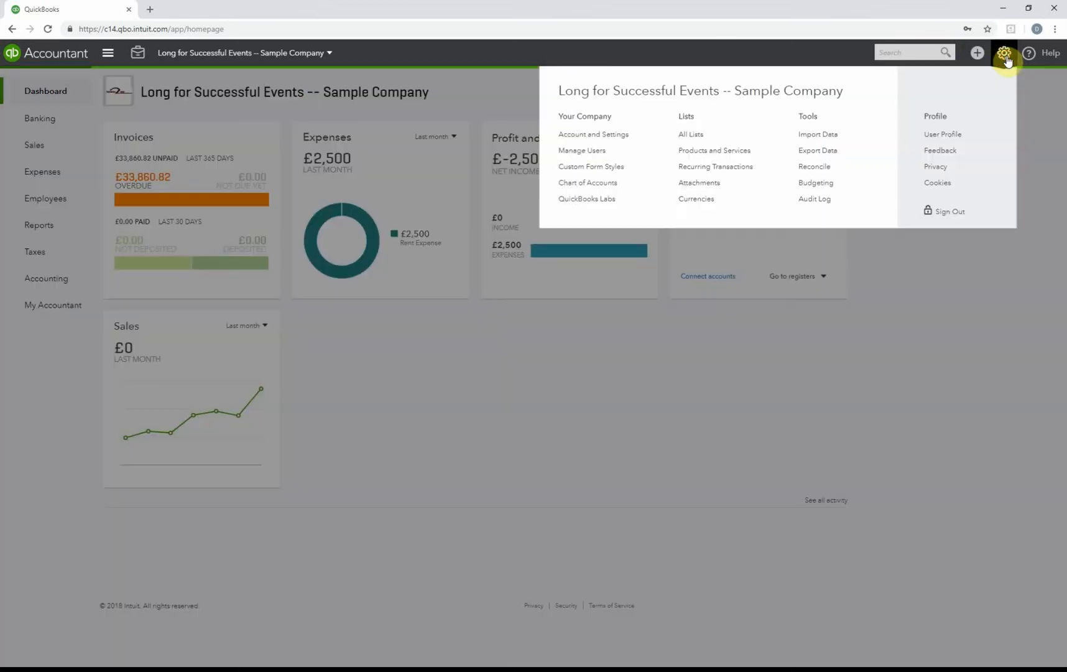
{"action": "left_click", "coordinate": [593, 135]}
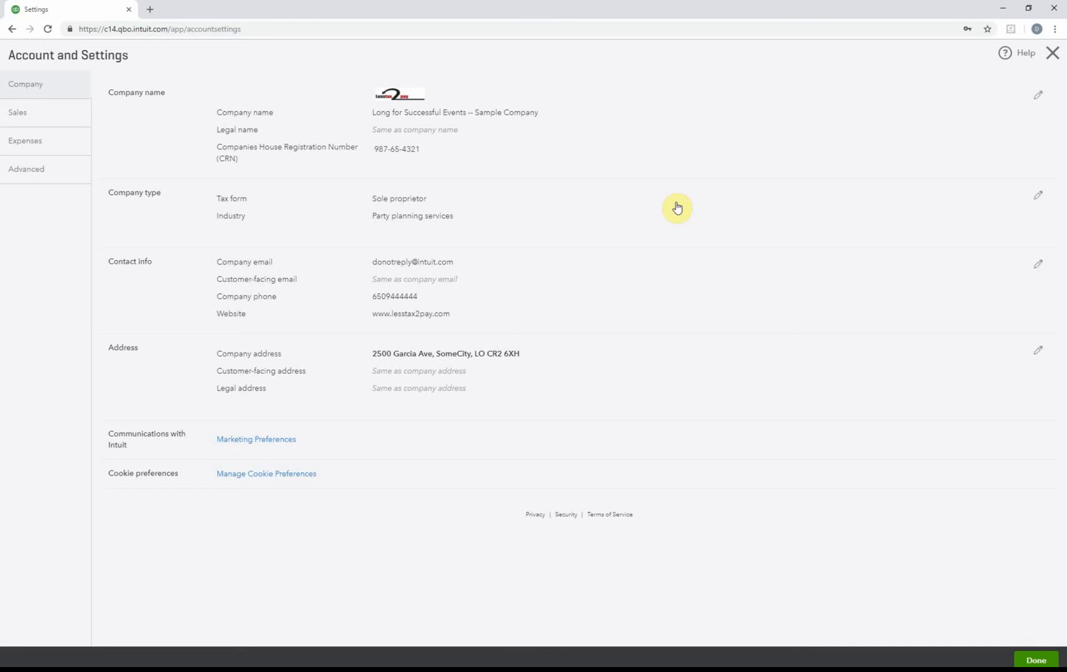
{"action": "left_click", "coordinate": [1051, 56]}
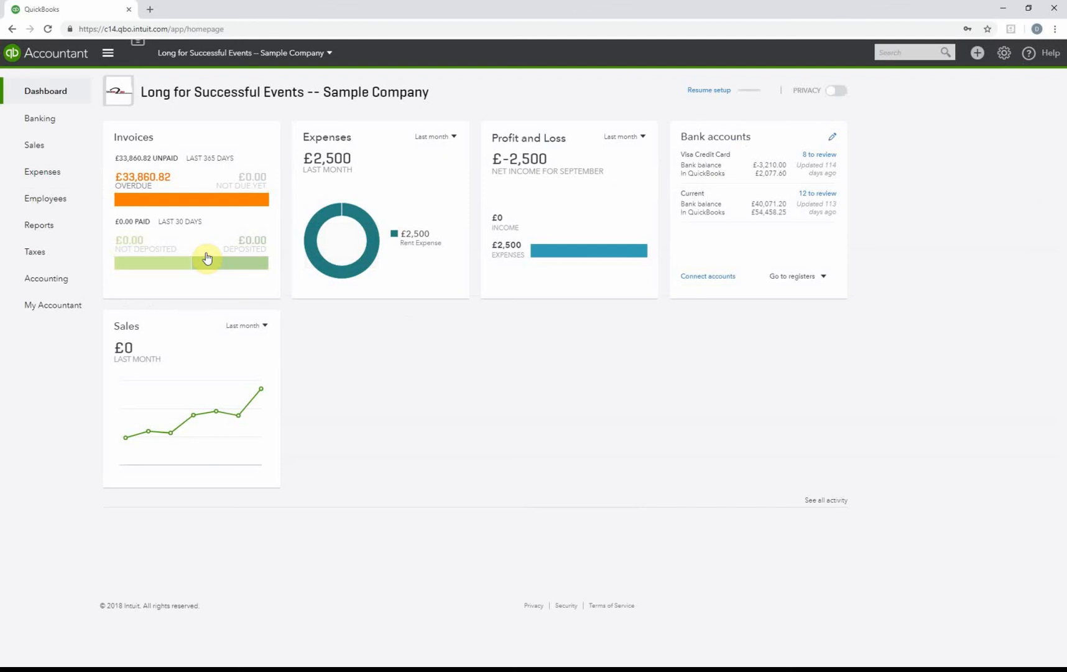